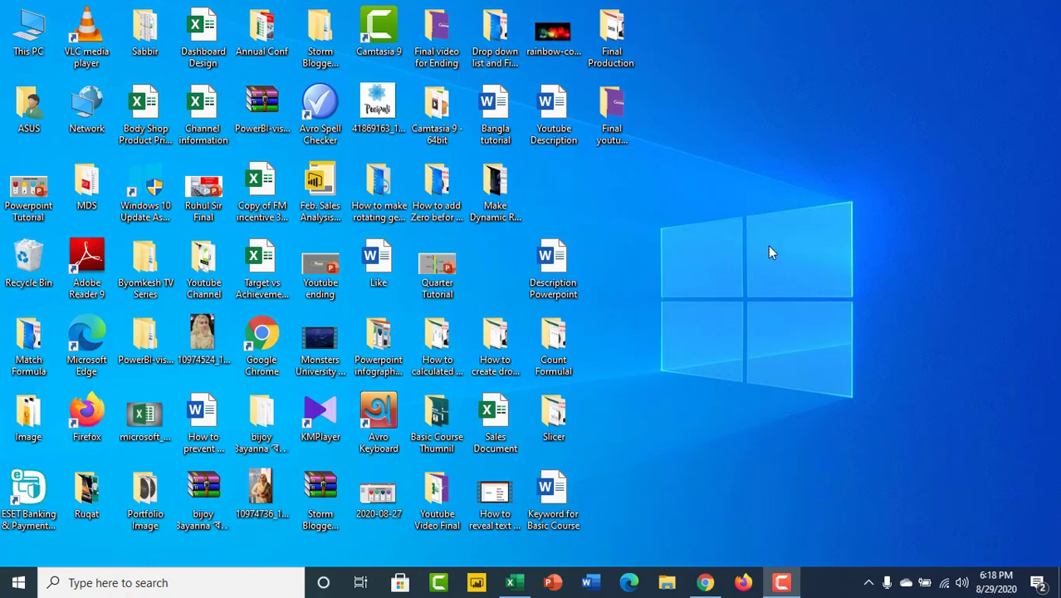
Switch to the Target vs Achievement Tutorial workbook in Excel and examine the chart's target markers and achievement columns against the table values.
{"action": "left_click", "coordinate": [512, 584]}
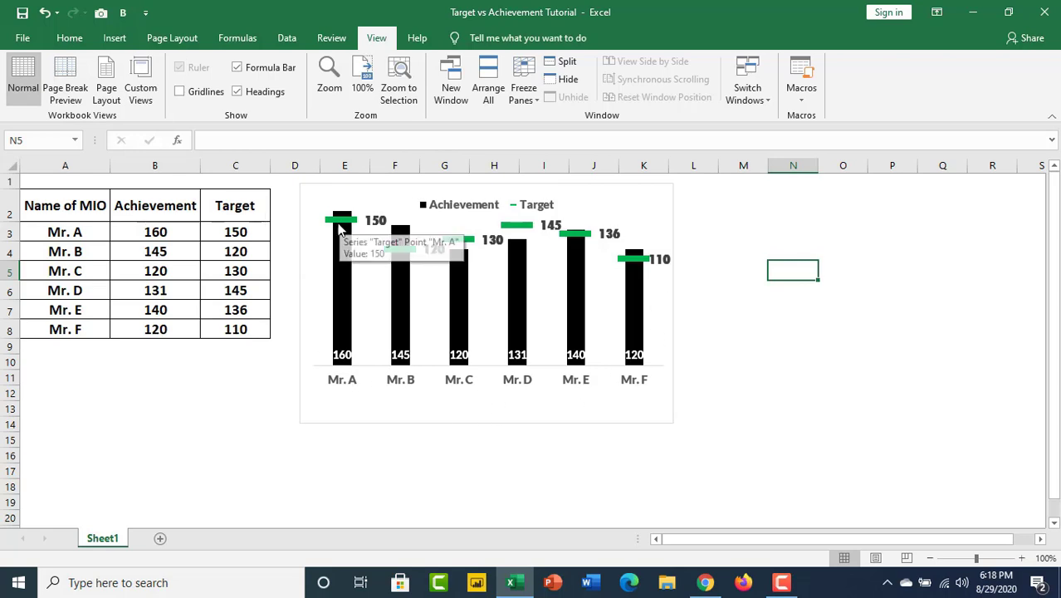
{"action": "mouse_move", "coordinate": [350, 257]}
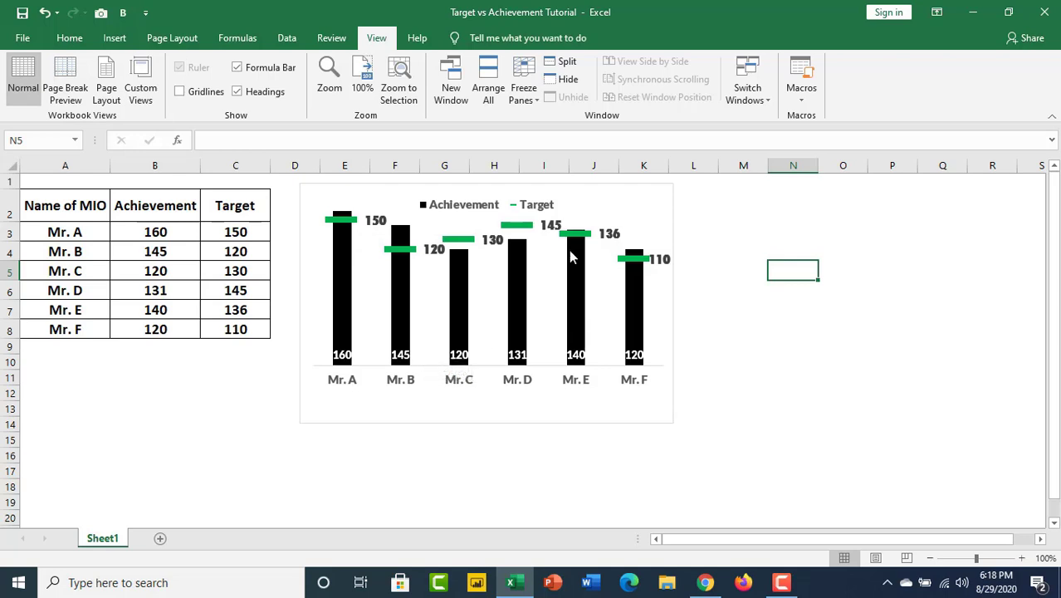
{"action": "mouse_move", "coordinate": [584, 354]}
{"action": "mouse_move", "coordinate": [345, 226]}
{"action": "left_click_drag", "start_coordinate": [122, 226], "coordinate": [247, 233]}
{"action": "left_click", "coordinate": [249, 235]}
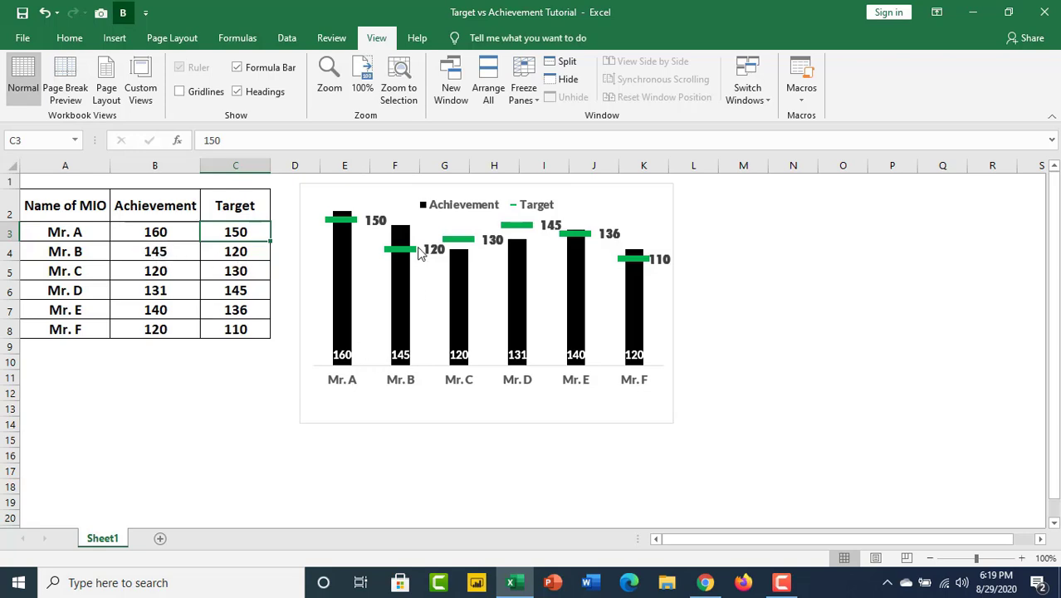
{"action": "mouse_move", "coordinate": [397, 262]}
{"action": "mouse_move", "coordinate": [406, 235]}
{"action": "mouse_move", "coordinate": [637, 263]}
Create a copy of Sheet1 in the same workbook, placed before the original sheet.
{"action": "right_click", "coordinate": [113, 541]}
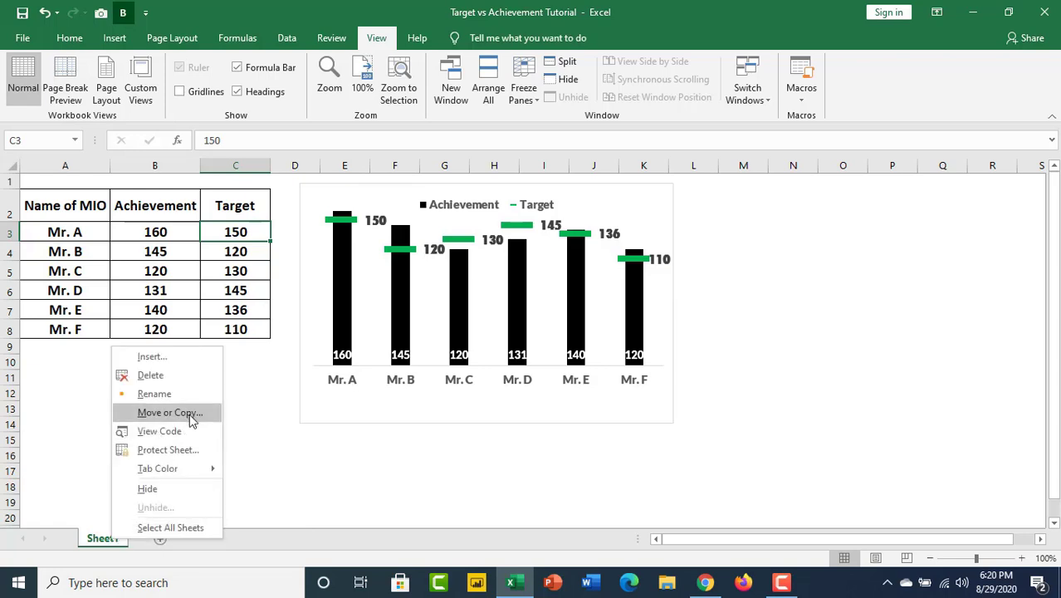
{"action": "left_click", "coordinate": [188, 411]}
{"action": "left_click", "coordinate": [89, 470]}
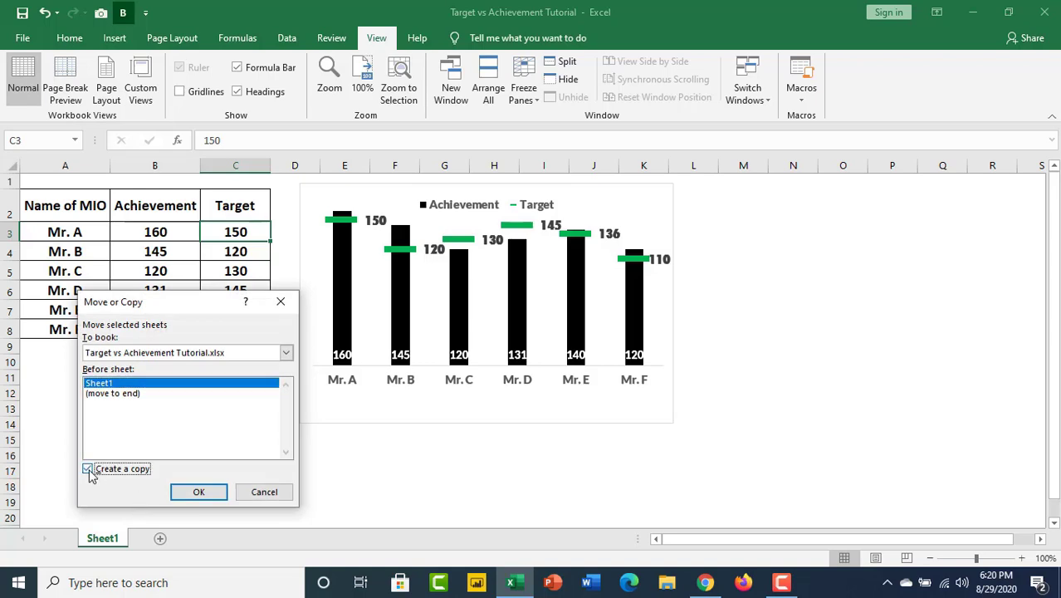
{"action": "left_click", "coordinate": [201, 493]}
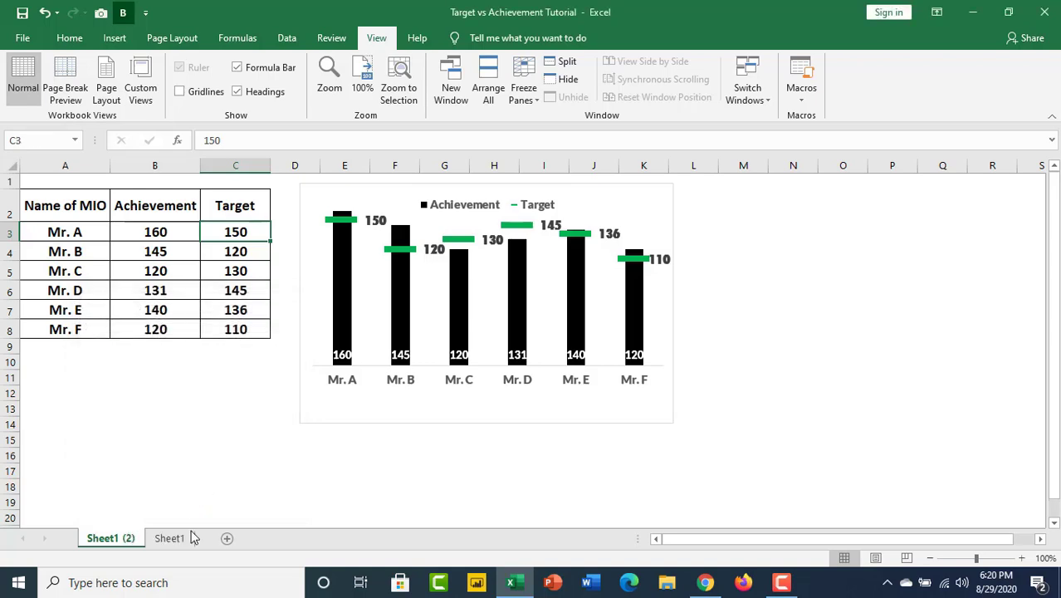
Compare the copied sheet with the original Sheet1 and rename the original sheet as Project.
{"action": "left_click", "coordinate": [175, 539]}
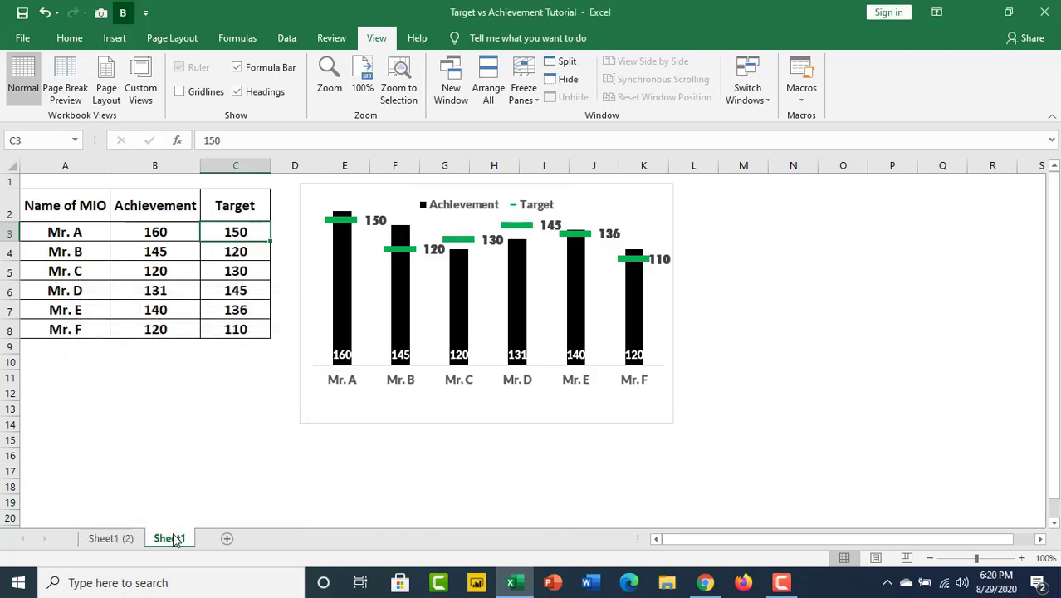
{"action": "left_click", "coordinate": [110, 538]}
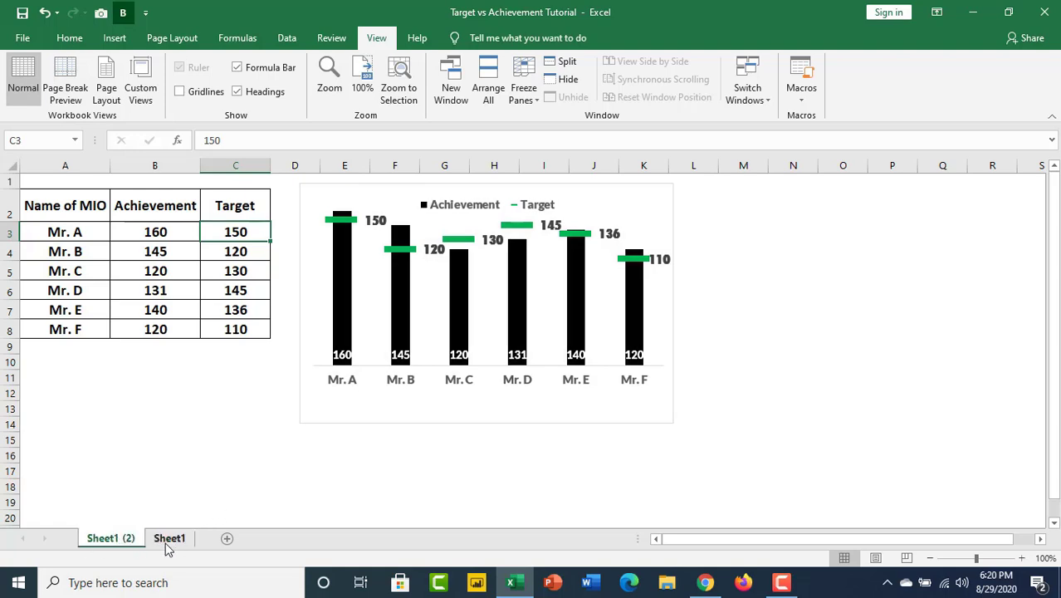
{"action": "left_click", "coordinate": [170, 542]}
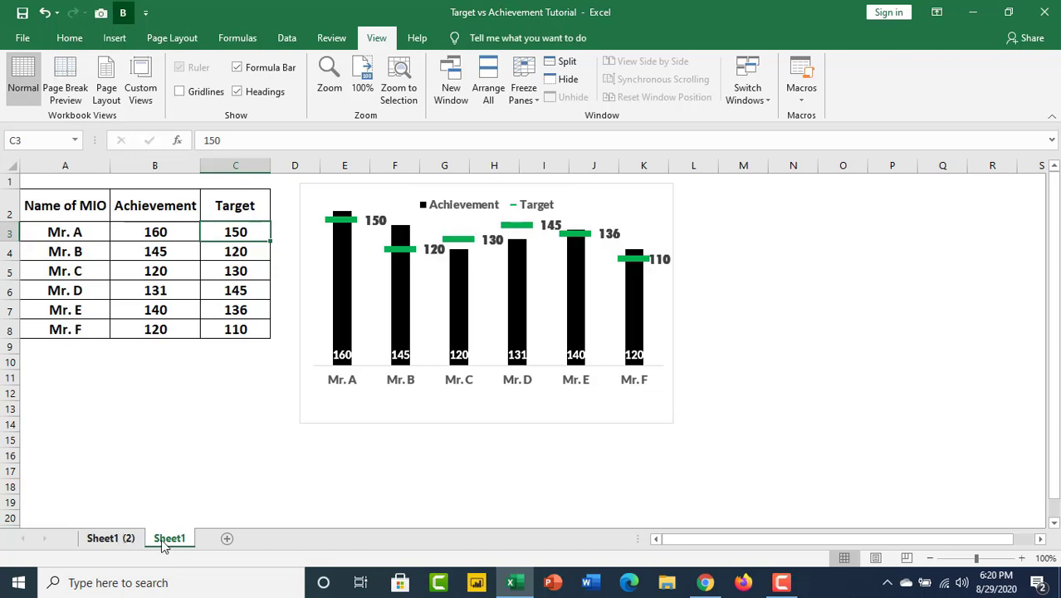
{"action": "left_click", "coordinate": [109, 539]}
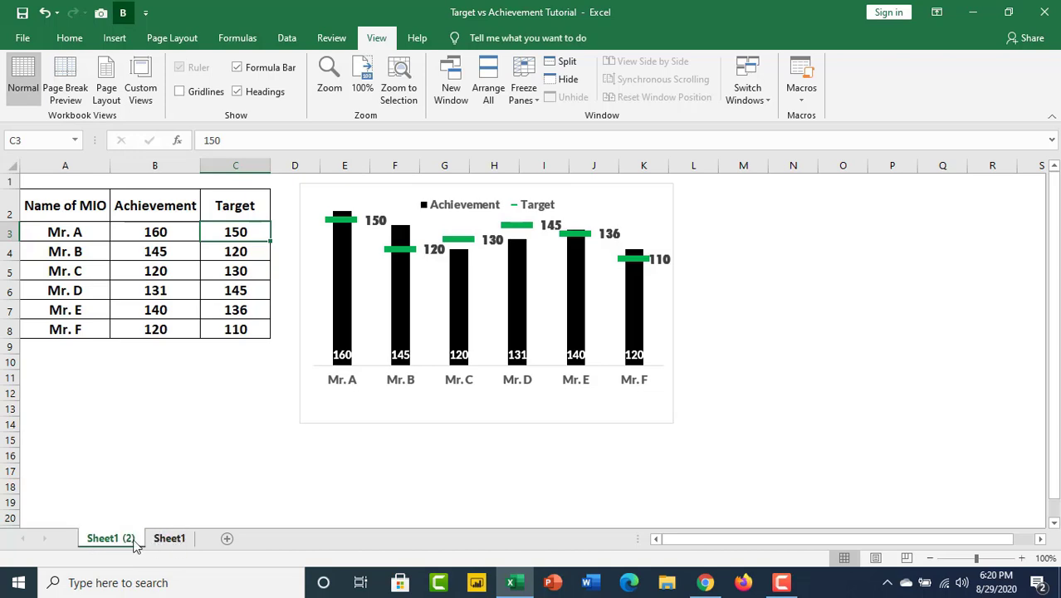
{"action": "left_click", "coordinate": [172, 541]}
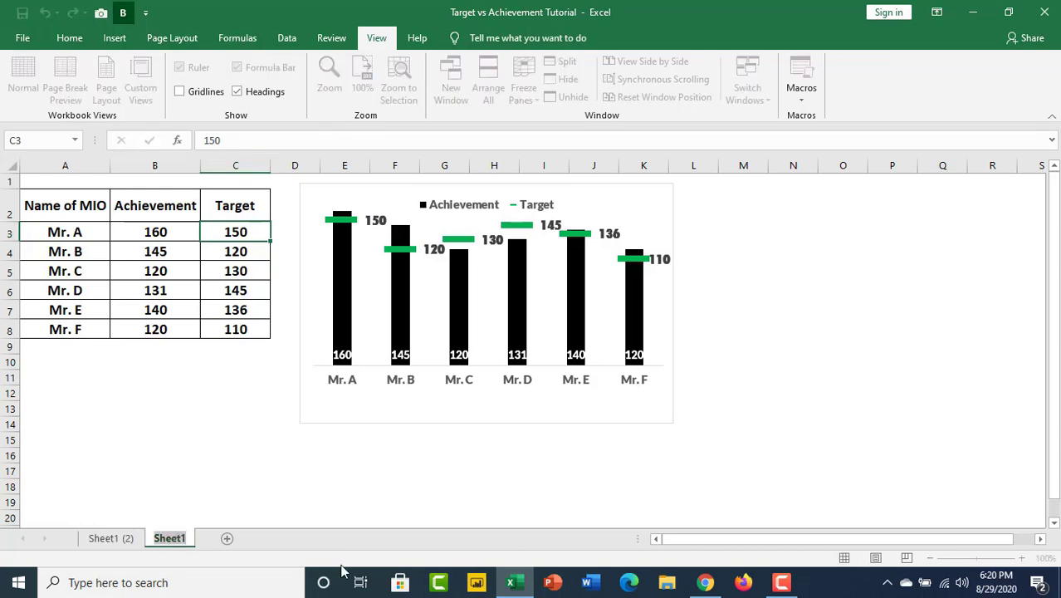
{"action": "type", "text": "P"}
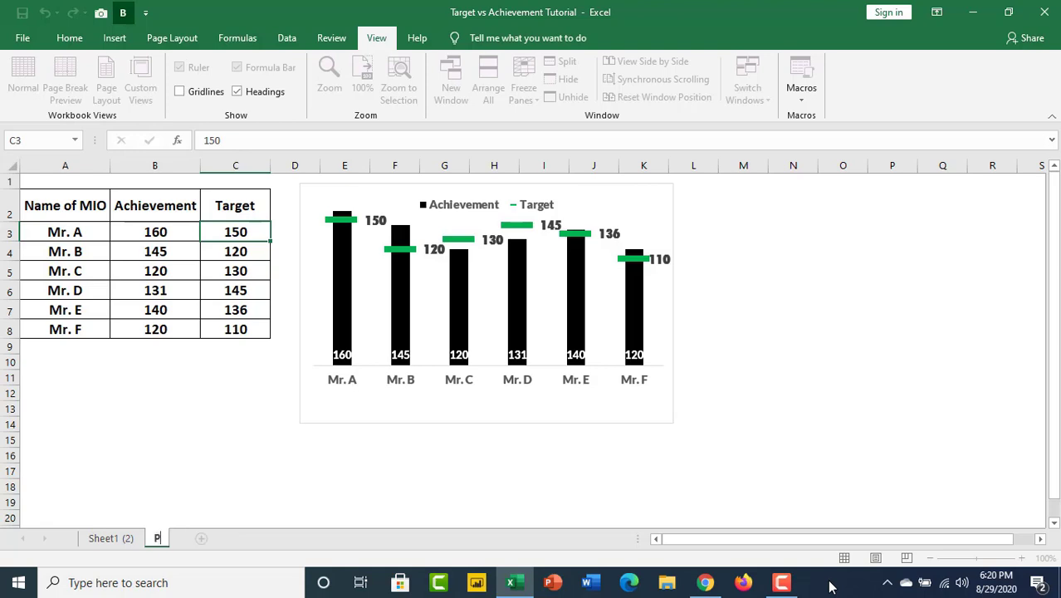
{"action": "type", "text": "roject"}
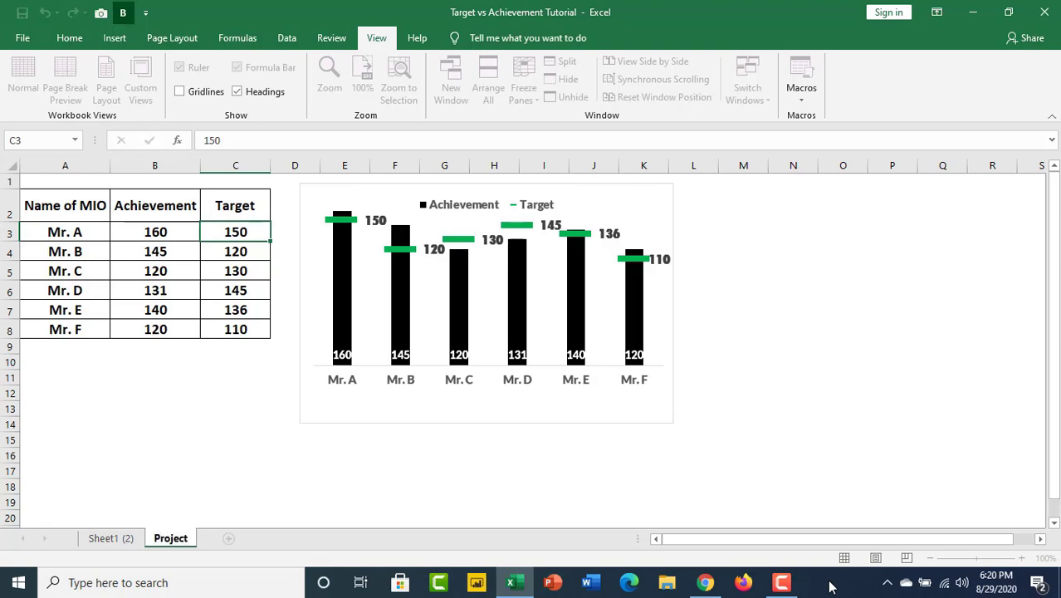
{"action": "key", "text": "Return"}
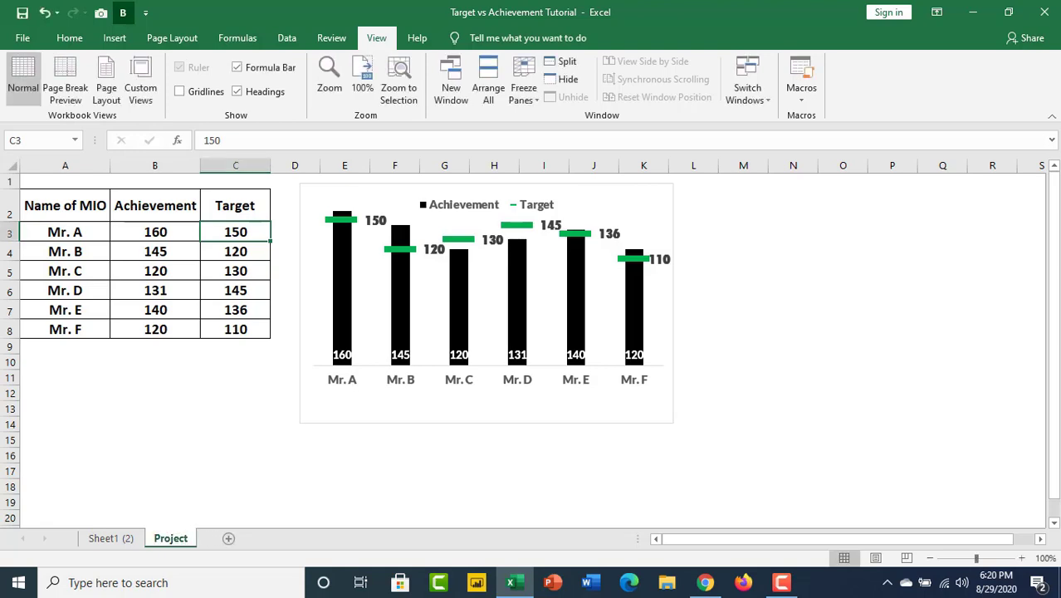
Delete the existing achievement and target chart from the Project sheet.
{"action": "left_click", "coordinate": [579, 296]}
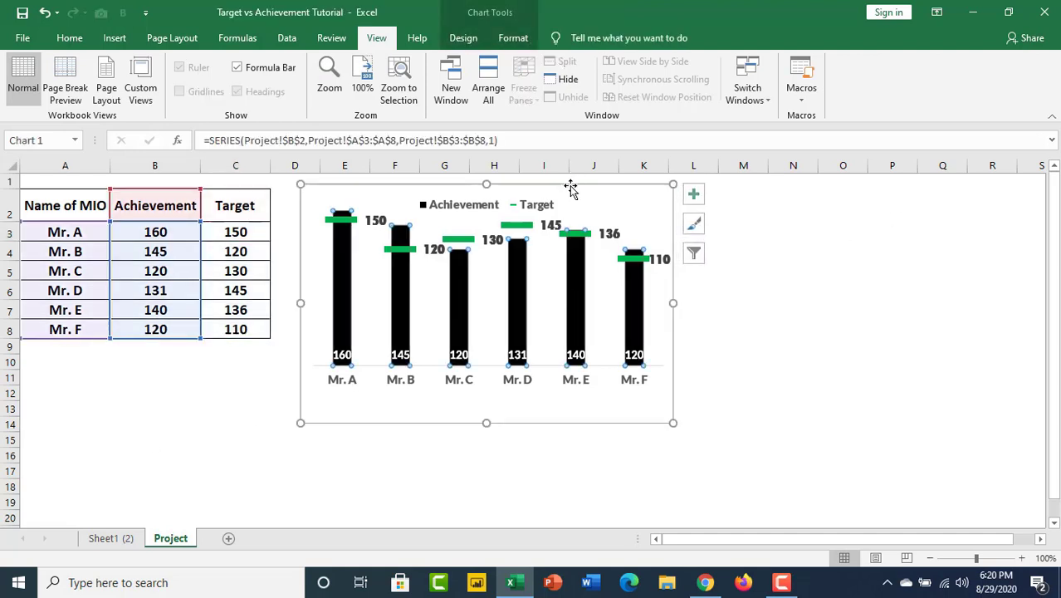
{"action": "left_click", "coordinate": [571, 188]}
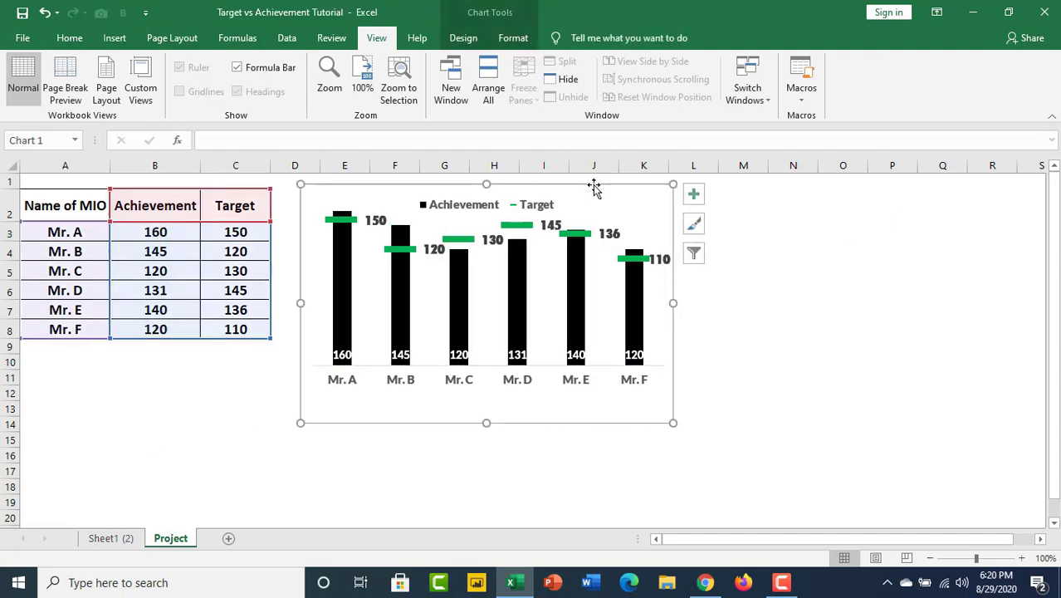
{"action": "key", "text": "Delete"}
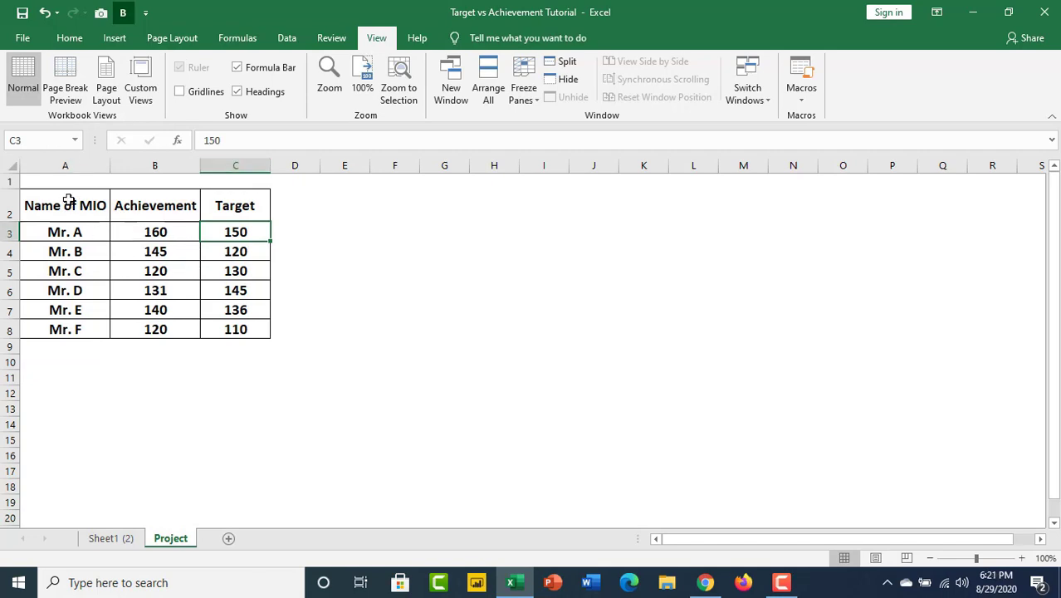
Insert a 2-D Clustered Column chart from the table in A2:C8 and move it slightly upward on the sheet.
{"action": "left_click_drag", "start_coordinate": [66, 195], "coordinate": [255, 329]}
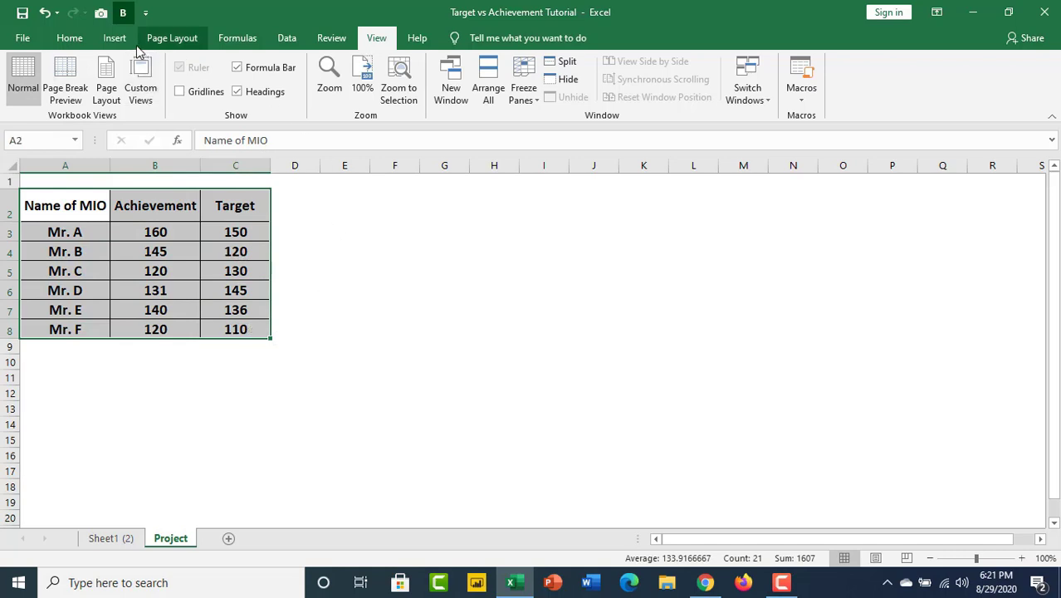
{"action": "left_click", "coordinate": [124, 38]}
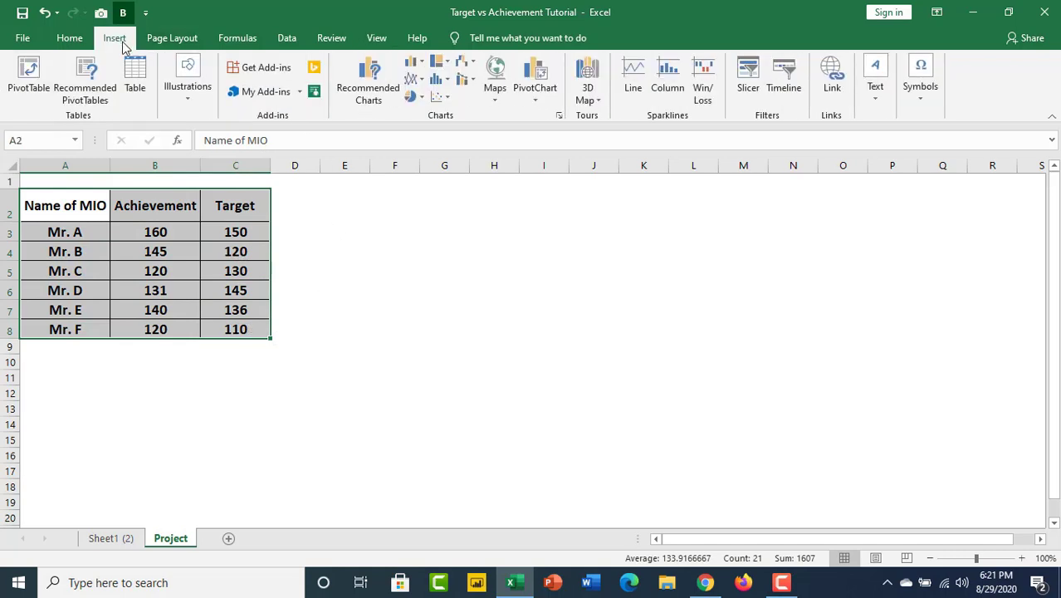
{"action": "left_click", "coordinate": [419, 64]}
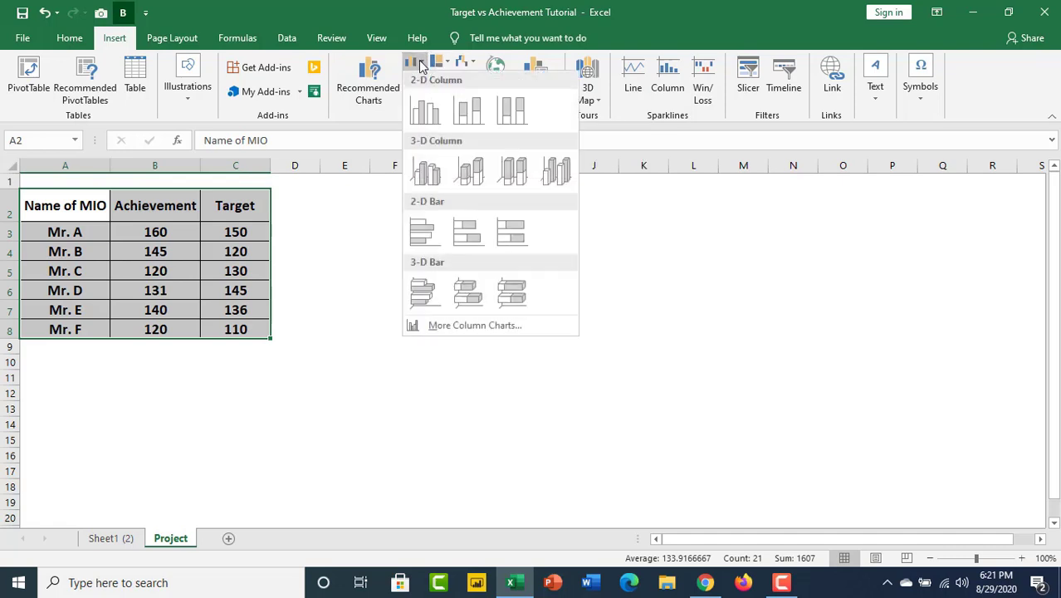
{"action": "left_click", "coordinate": [423, 116]}
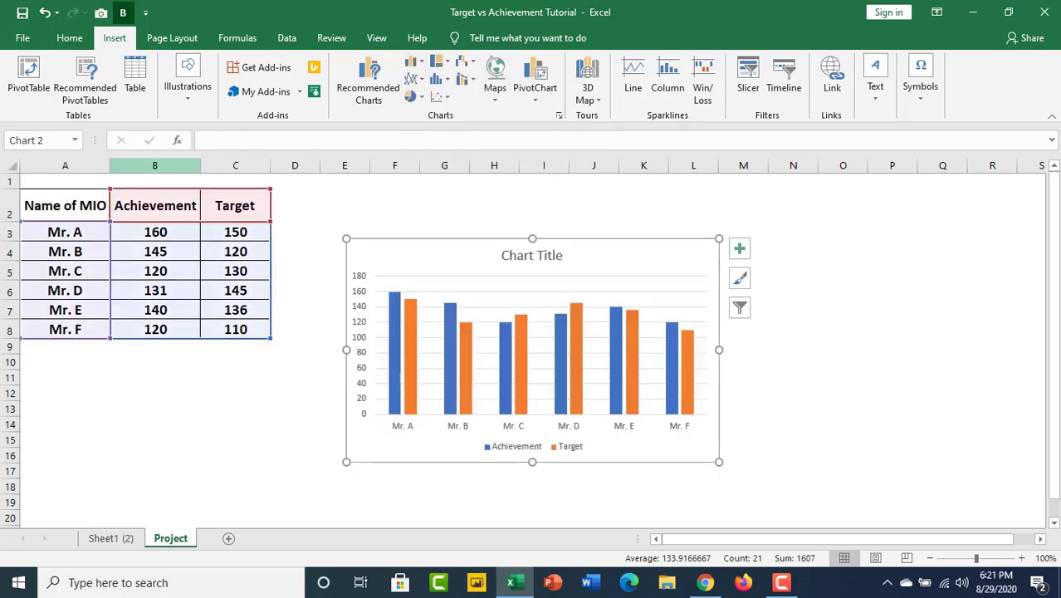
{"action": "left_click_drag", "start_coordinate": [620, 243], "coordinate": [619, 230]}
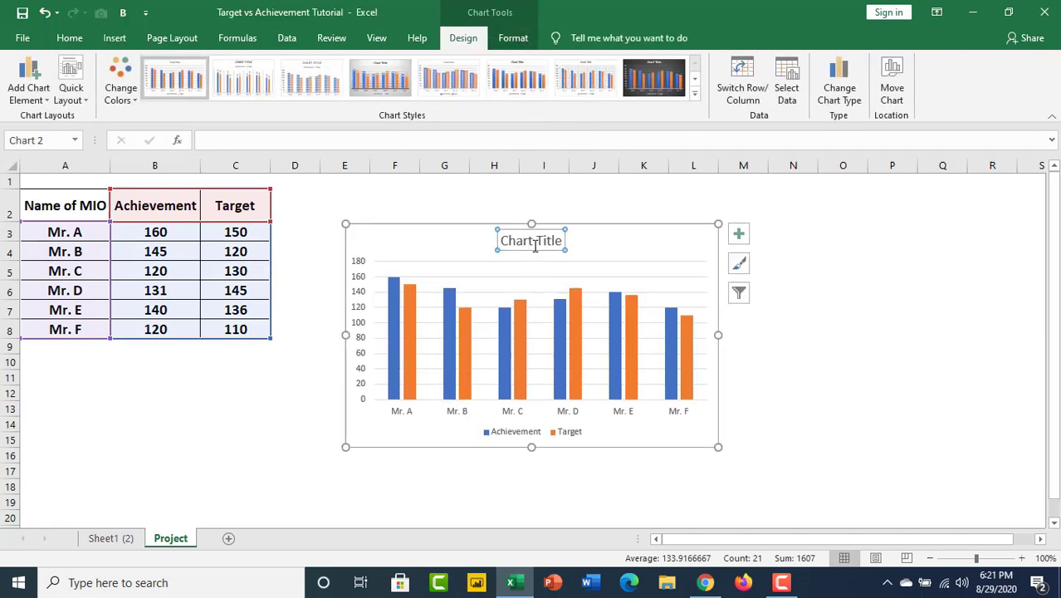
Remove the chart title, the vertical value axis and the horizontal gridlines from the new column chart.
{"action": "key", "text": "Delete"}
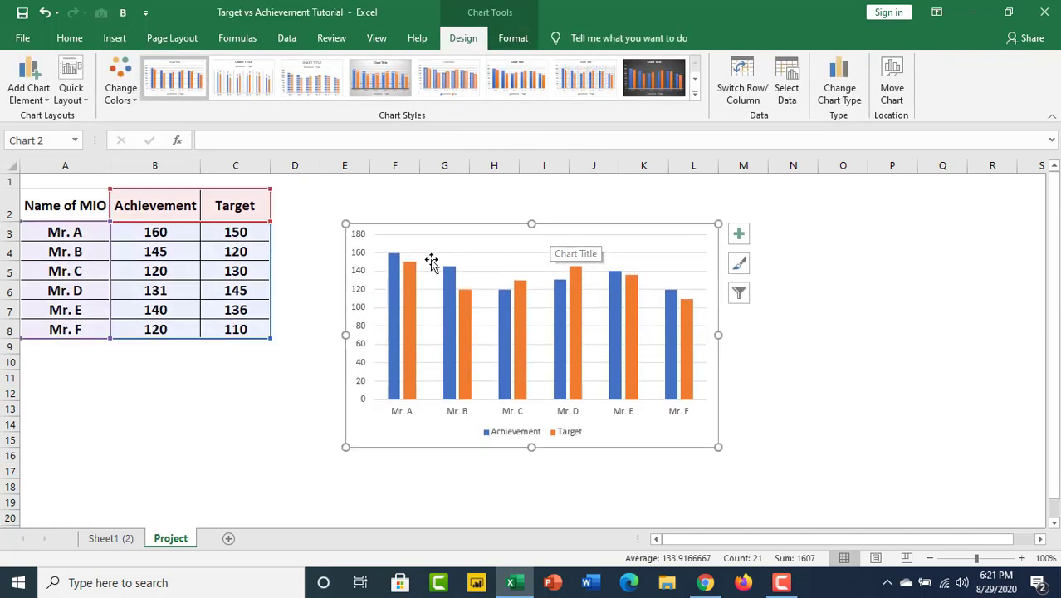
{"action": "left_click", "coordinate": [359, 240]}
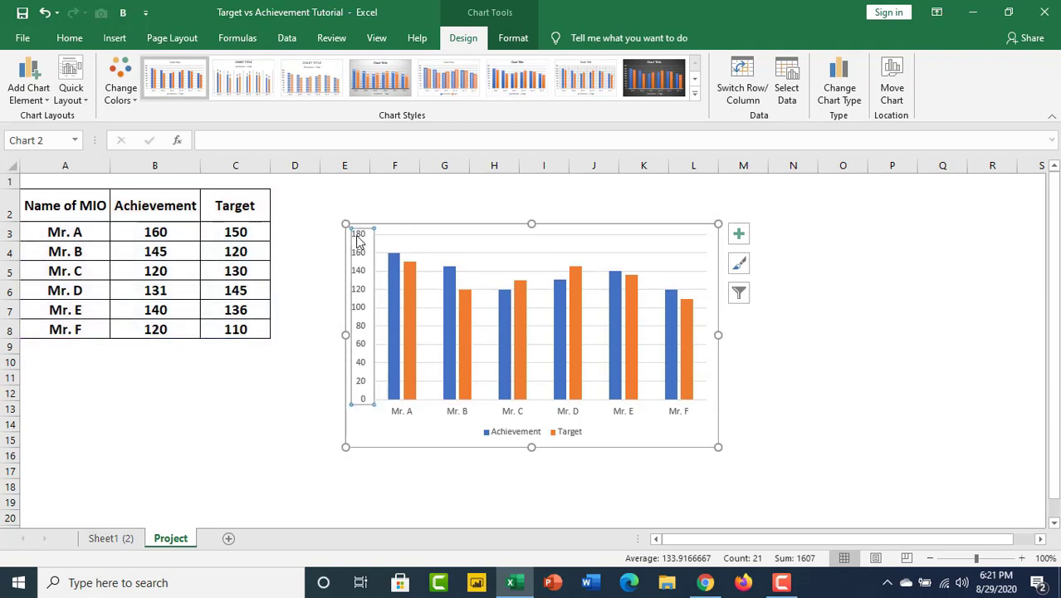
{"action": "key", "text": "Delete"}
{"action": "left_click", "coordinate": [653, 235]}
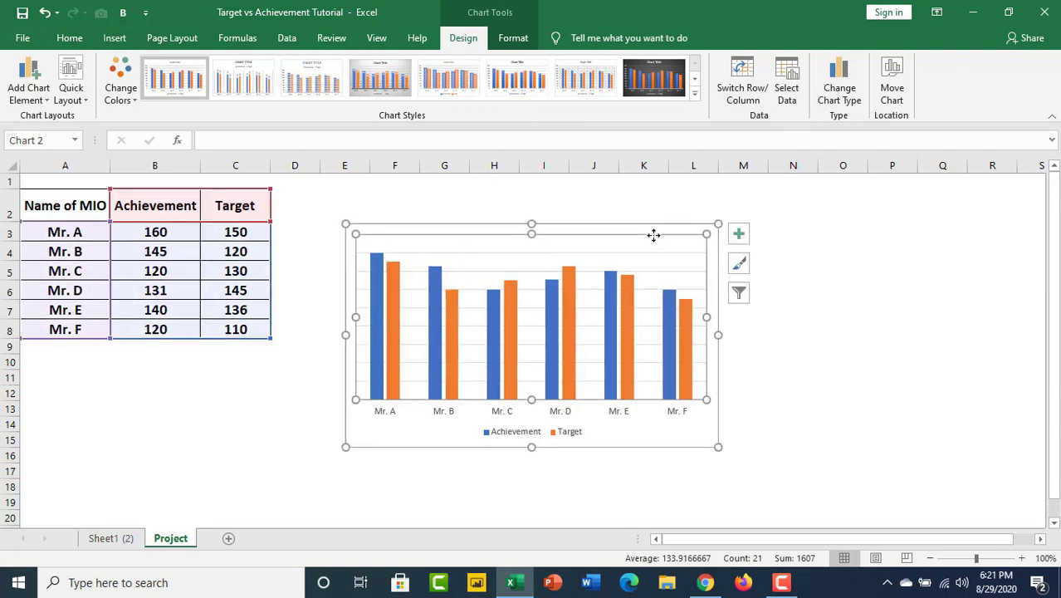
{"action": "left_click", "coordinate": [583, 256]}
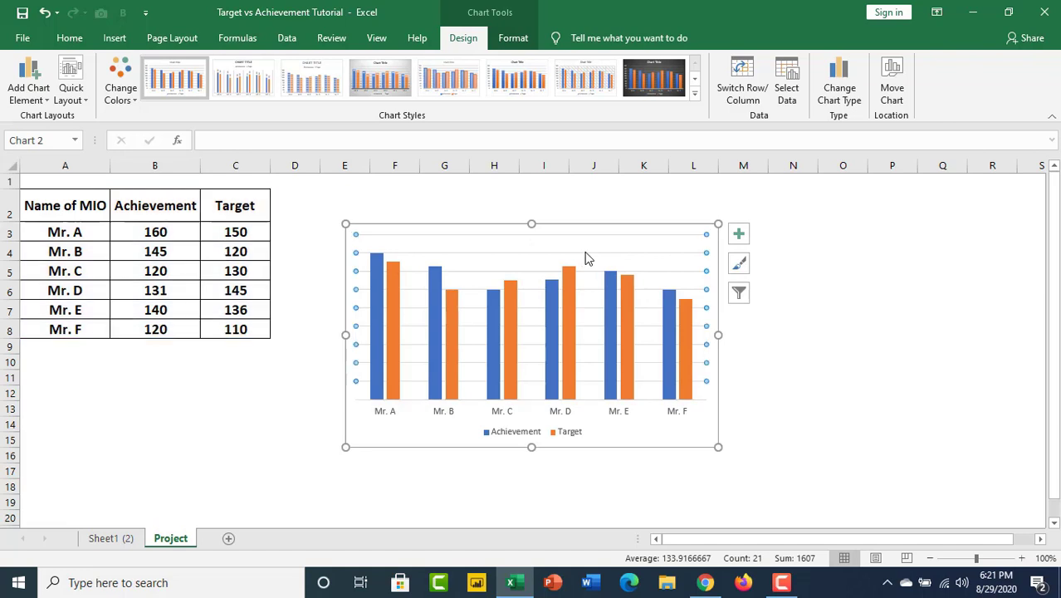
{"action": "key", "text": "Delete"}
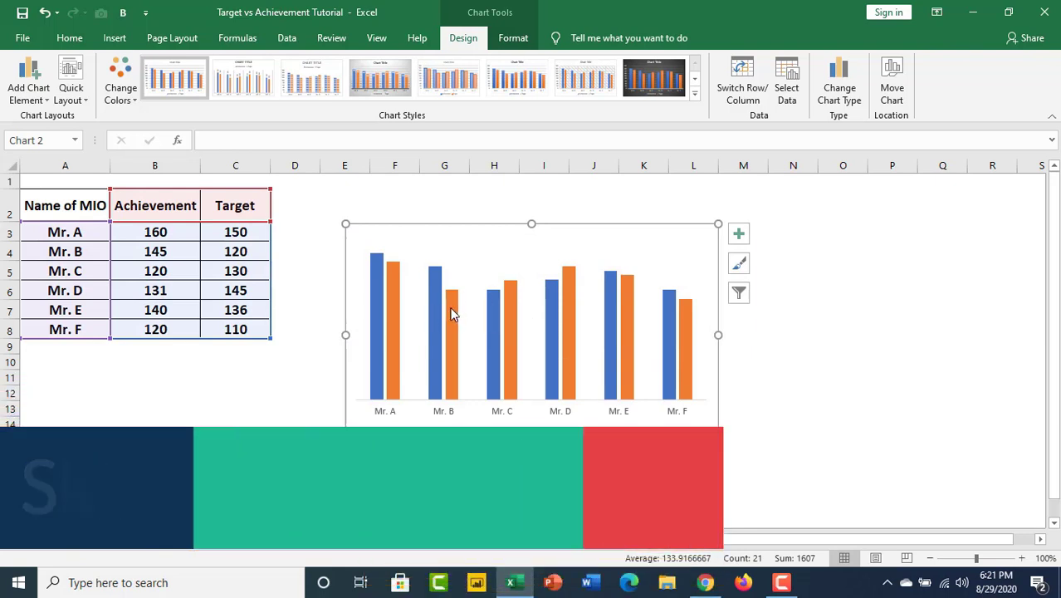
Change the Target series to a Line with Markers chart type, keeping Achievement as Clustered Column.
{"action": "left_click", "coordinate": [450, 307]}
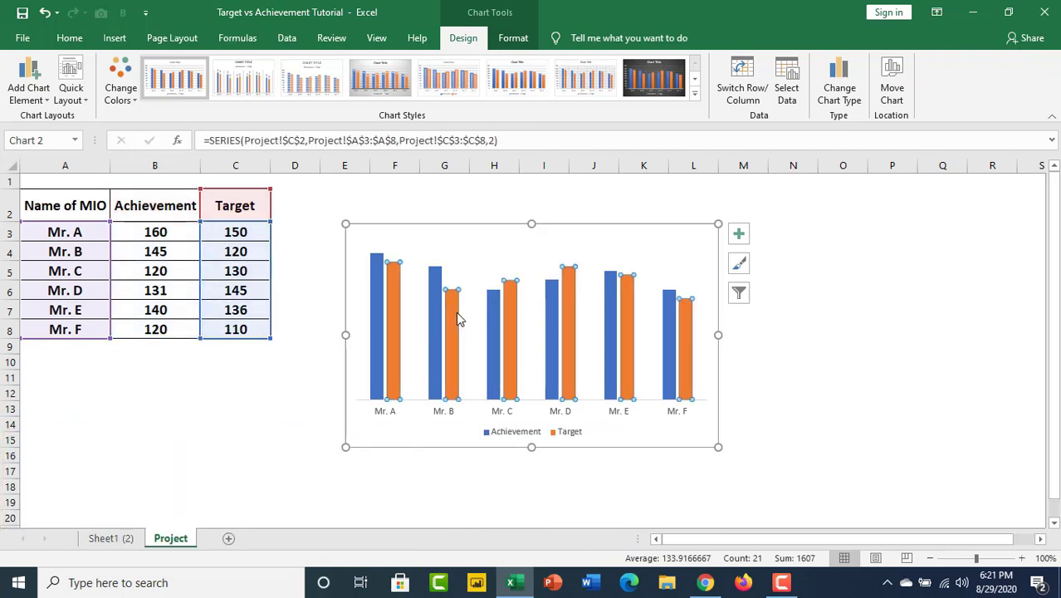
{"action": "right_click", "coordinate": [453, 315]}
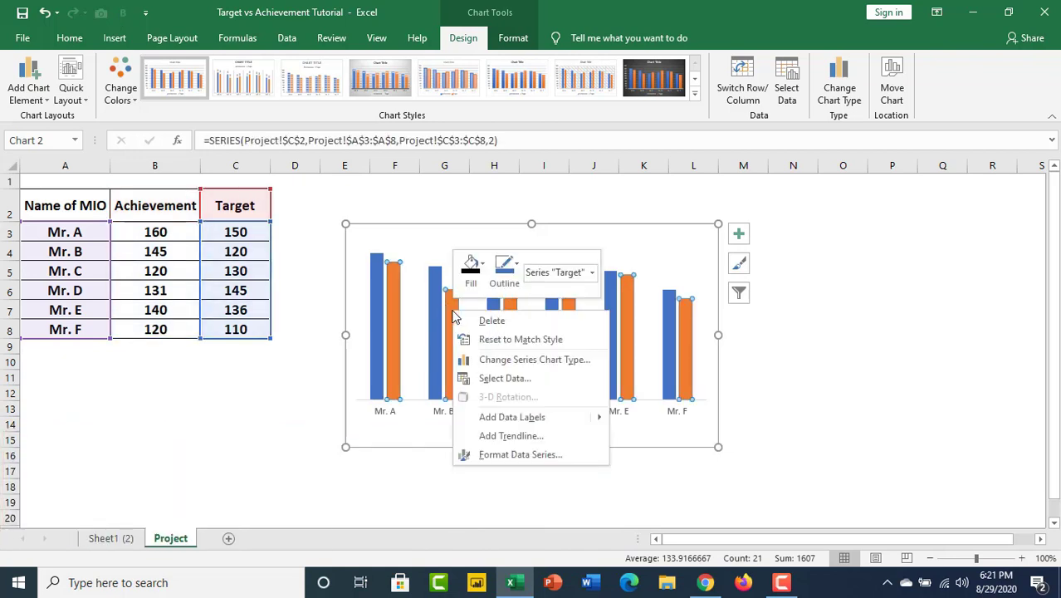
{"action": "left_click", "coordinate": [541, 364]}
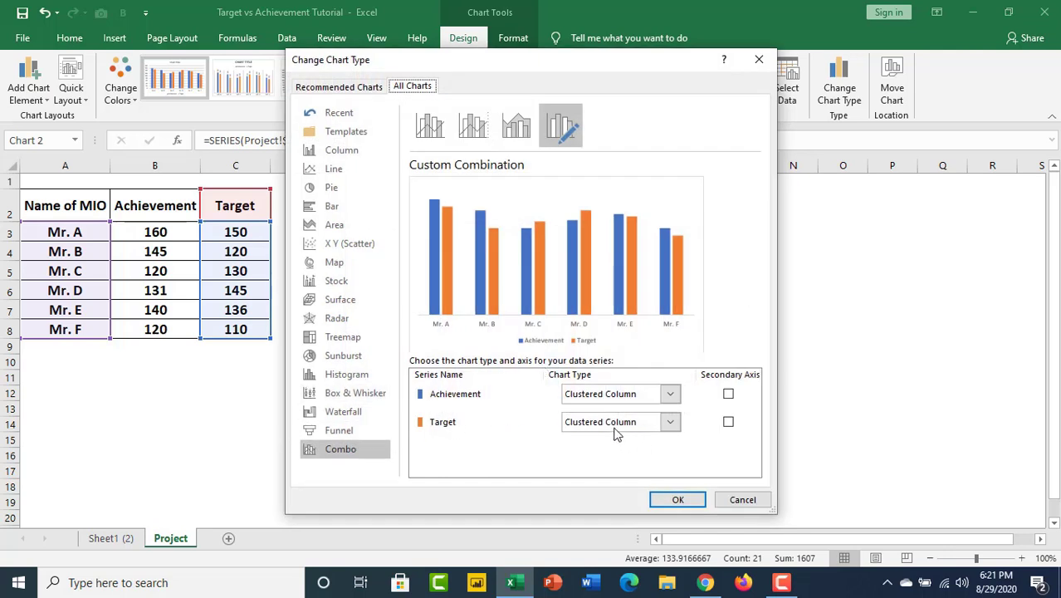
{"action": "left_click", "coordinate": [671, 423]}
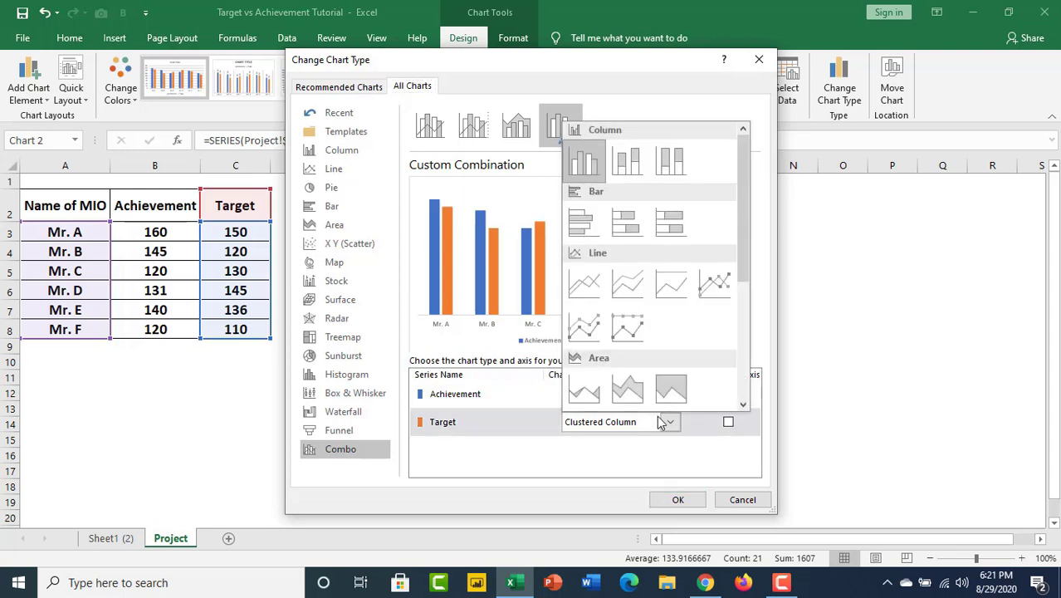
{"action": "left_click", "coordinate": [712, 282]}
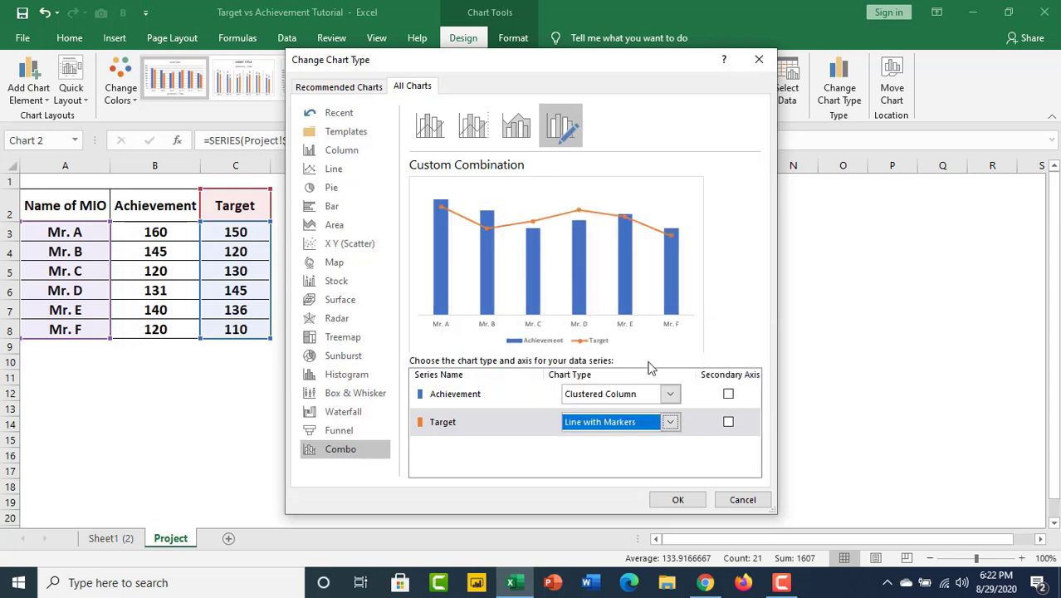
{"action": "left_click", "coordinate": [677, 499]}
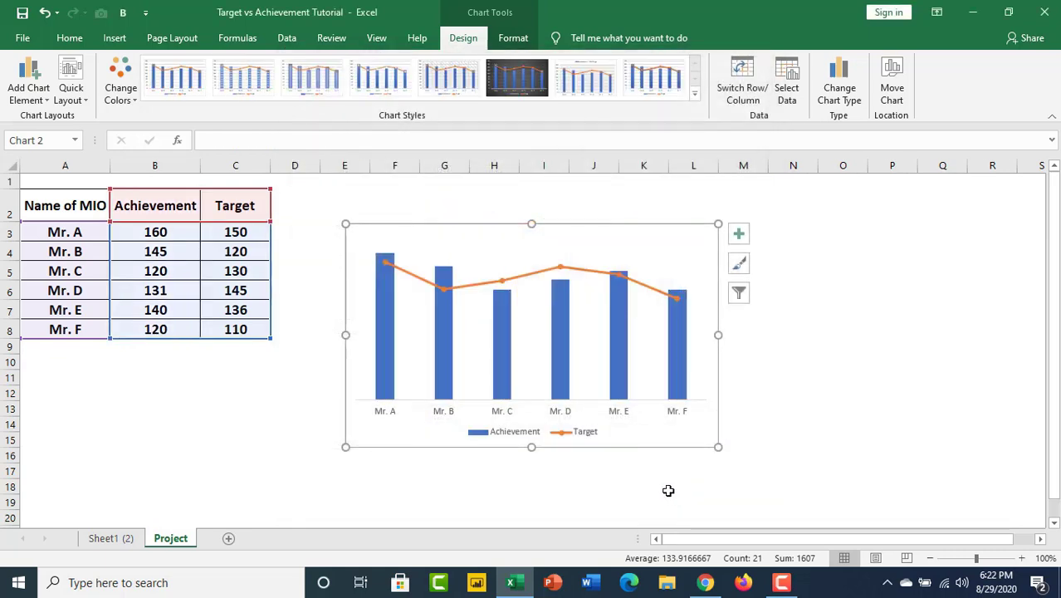
Remove the connecting line from the Target series so only its markers are drawn.
{"action": "left_click", "coordinate": [579, 276]}
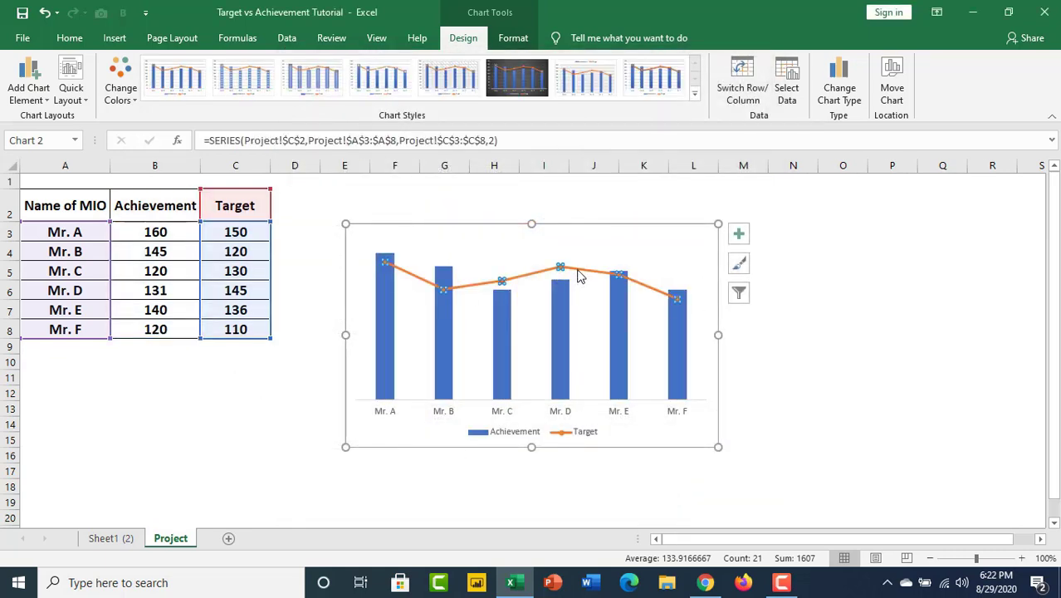
{"action": "right_click", "coordinate": [580, 276]}
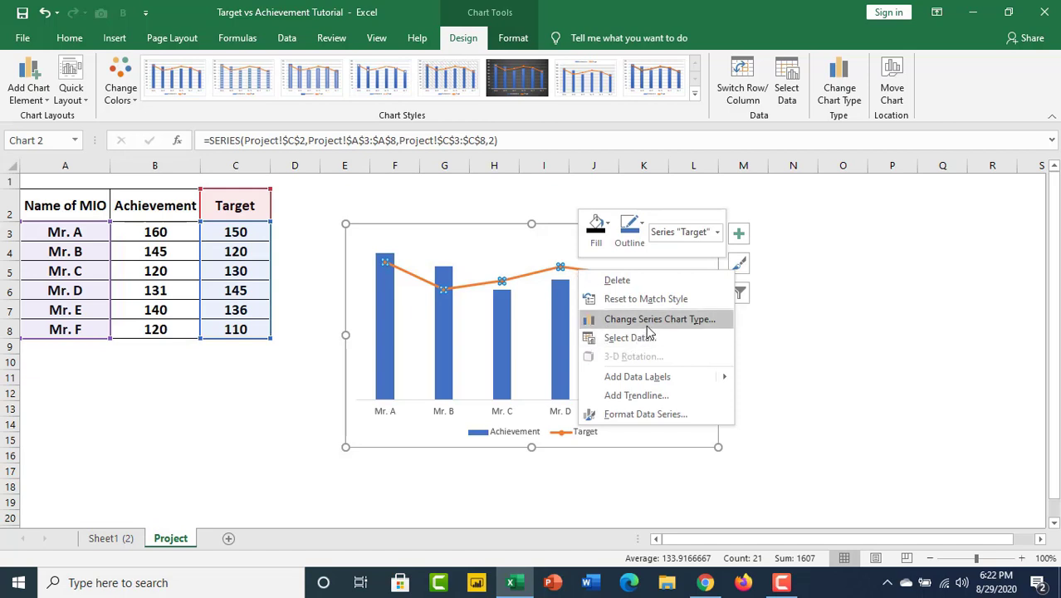
{"action": "left_click", "coordinate": [637, 413]}
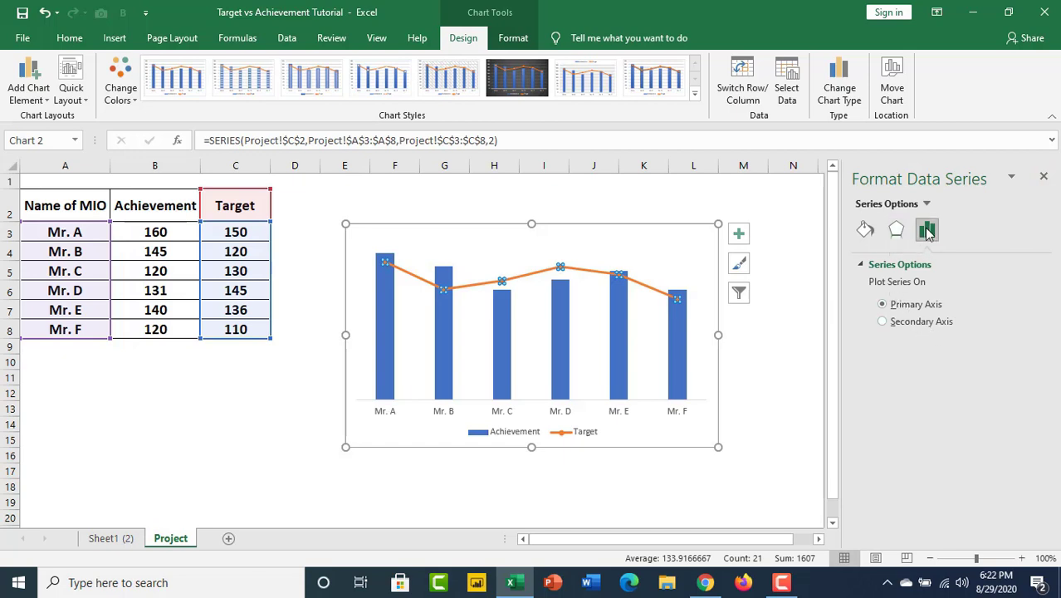
{"action": "left_click", "coordinate": [865, 233]}
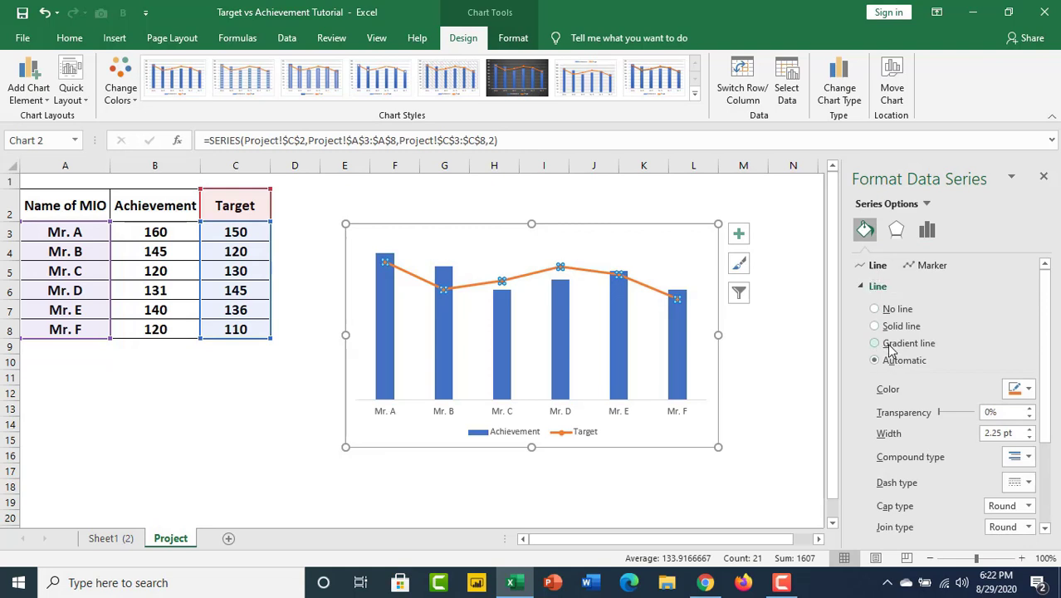
{"action": "left_click", "coordinate": [875, 309]}
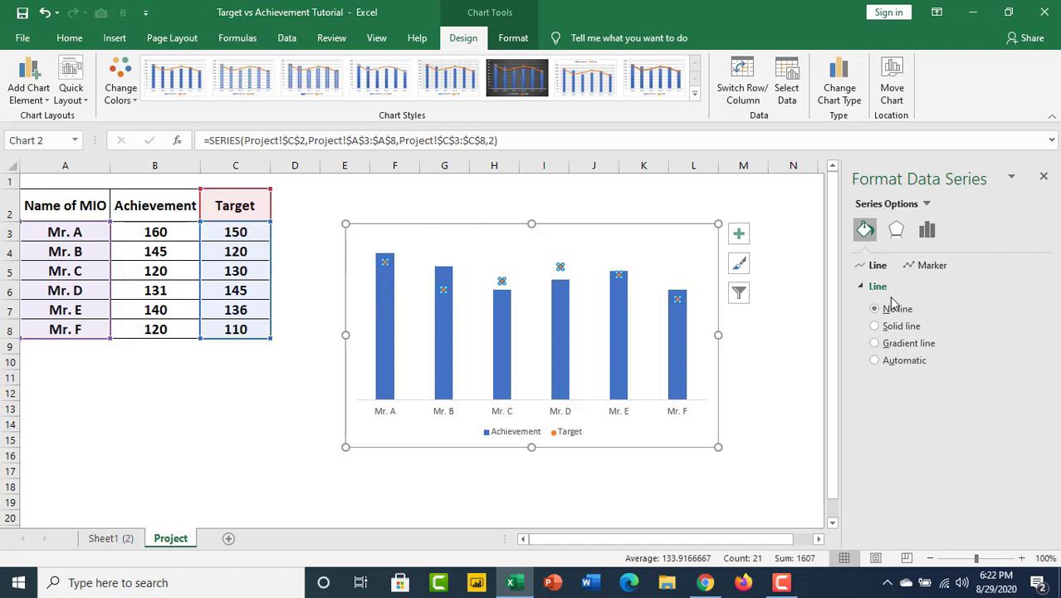
Change the Target series markers to the built-in long dash type.
{"action": "left_click", "coordinate": [931, 265]}
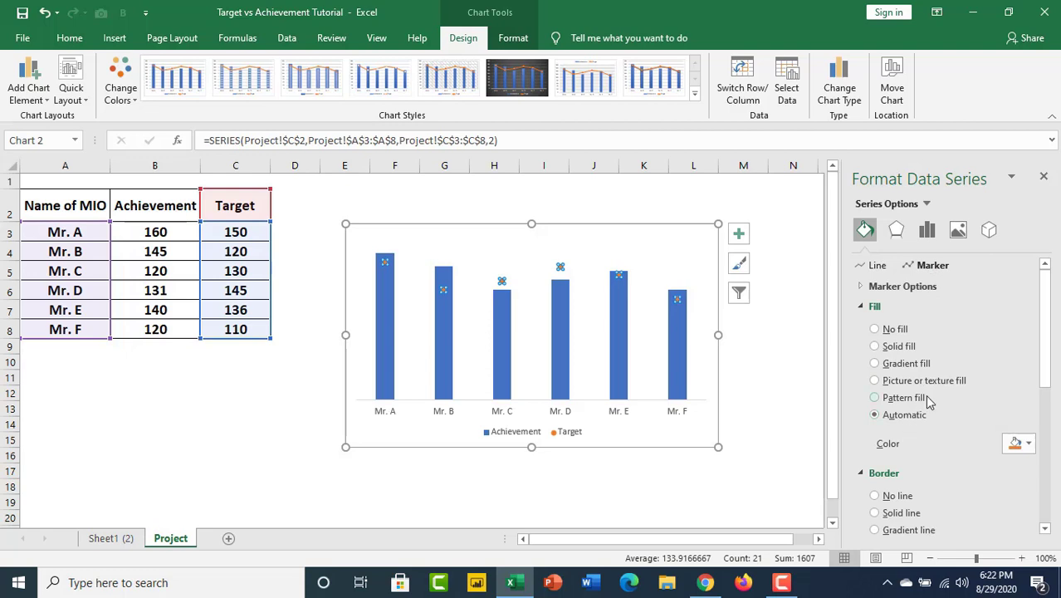
{"action": "scroll", "coordinate": [936, 390], "scroll_direction": "down", "scroll_amount": 1}
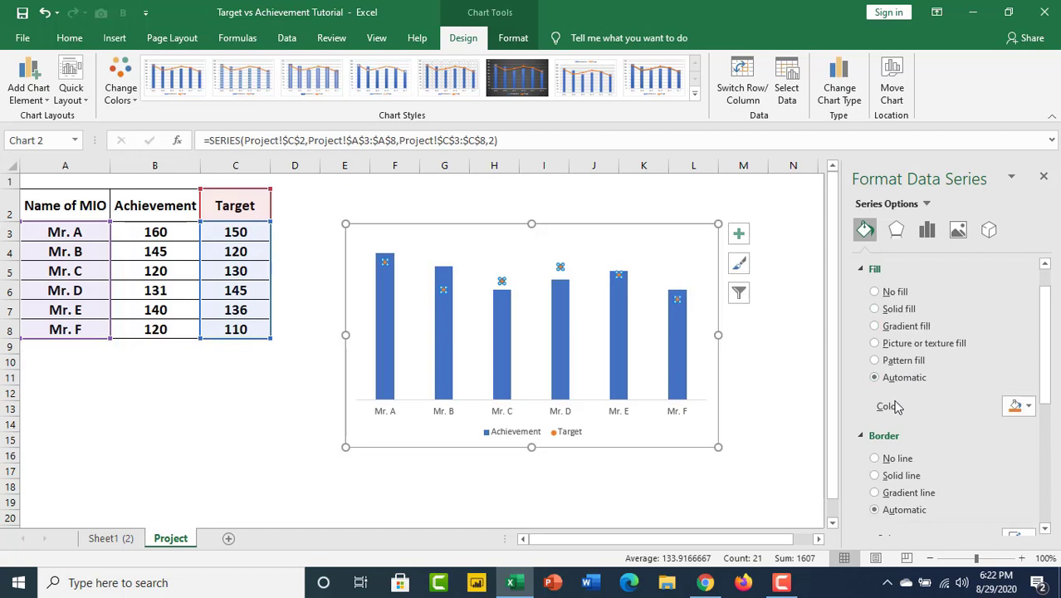
{"action": "scroll", "coordinate": [913, 391], "scroll_direction": "up", "scroll_amount": 1}
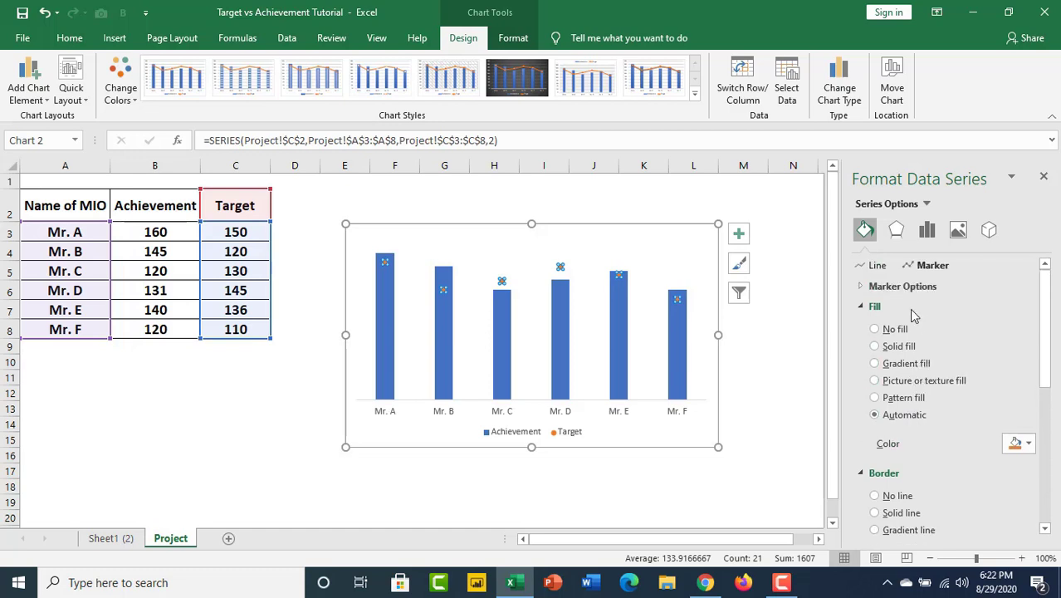
{"action": "left_click", "coordinate": [861, 286]}
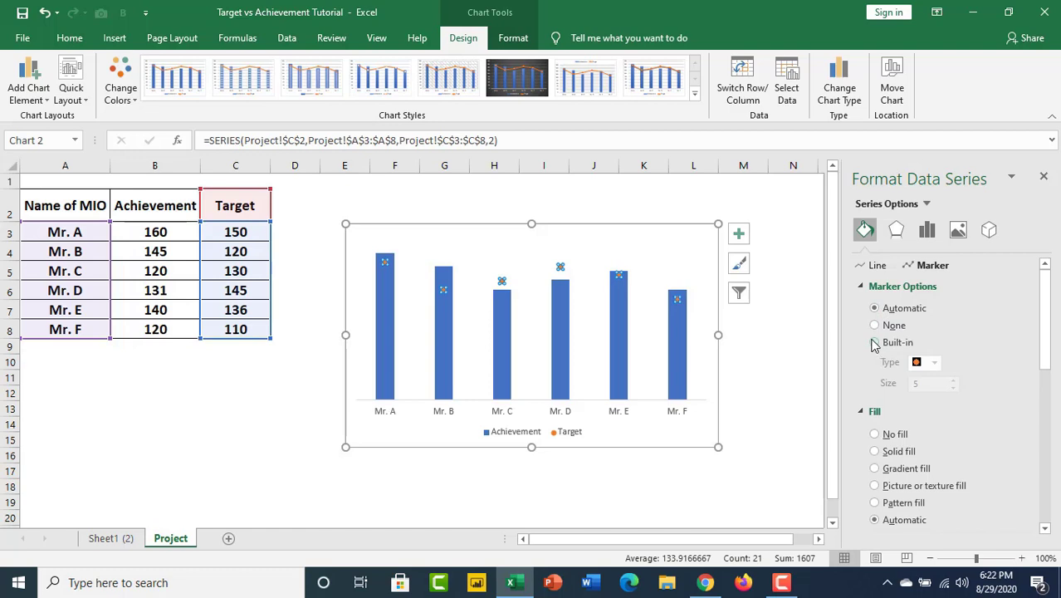
{"action": "left_click", "coordinate": [874, 343]}
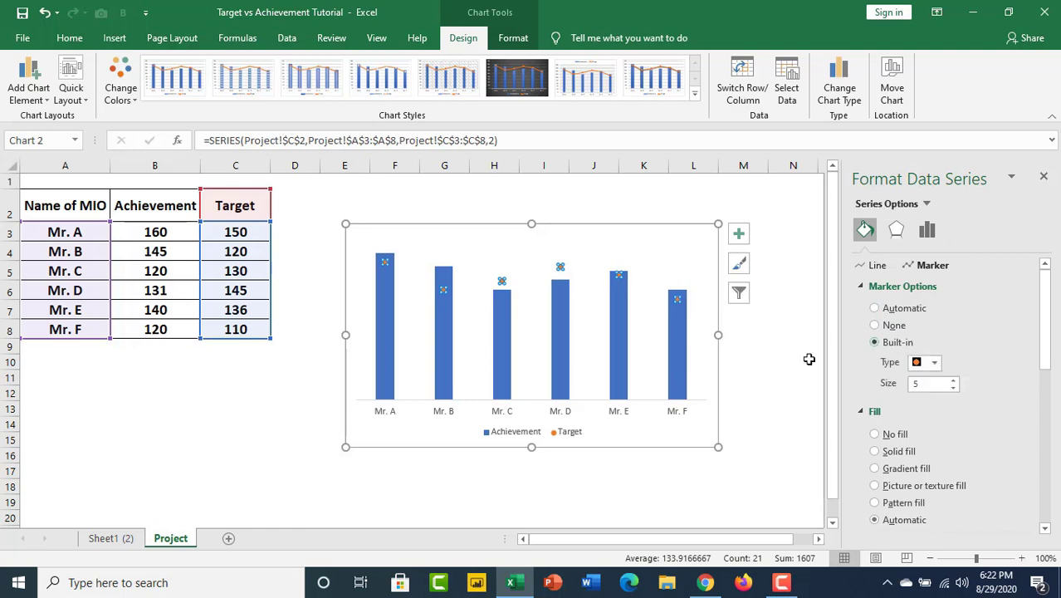
{"action": "left_click", "coordinate": [936, 364]}
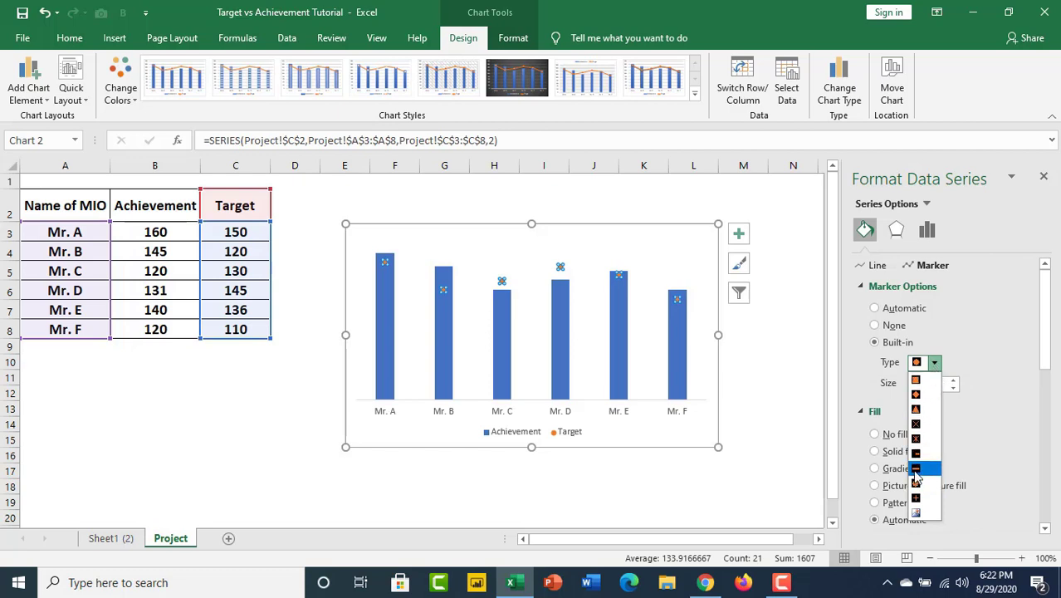
{"action": "left_click", "coordinate": [916, 470]}
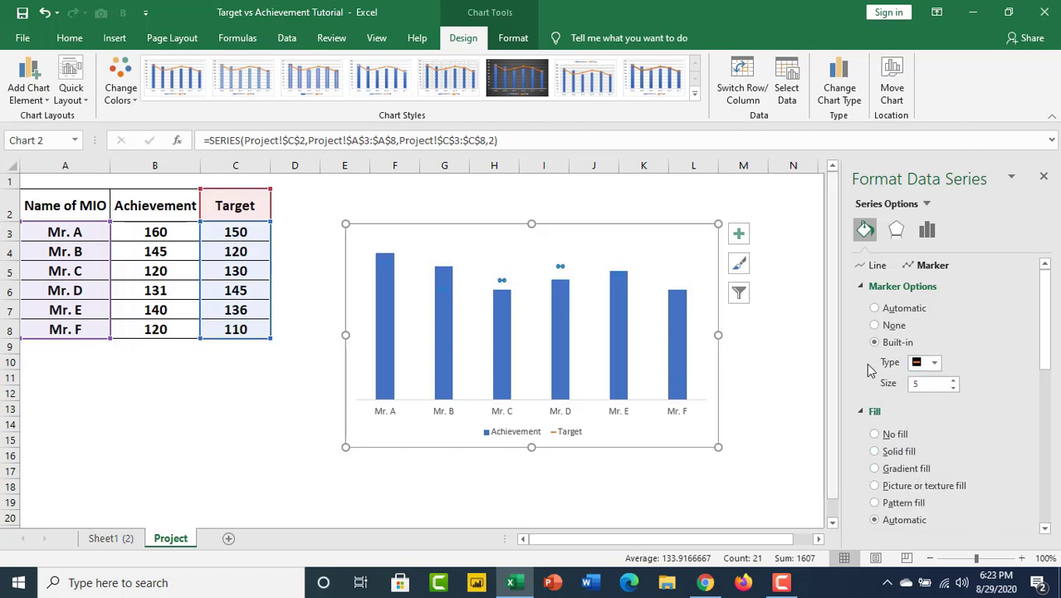
Increase the Target series marker size to 32.
{"action": "left_click", "coordinate": [954, 380]}
{"action": "left_click", "coordinate": [955, 380]}
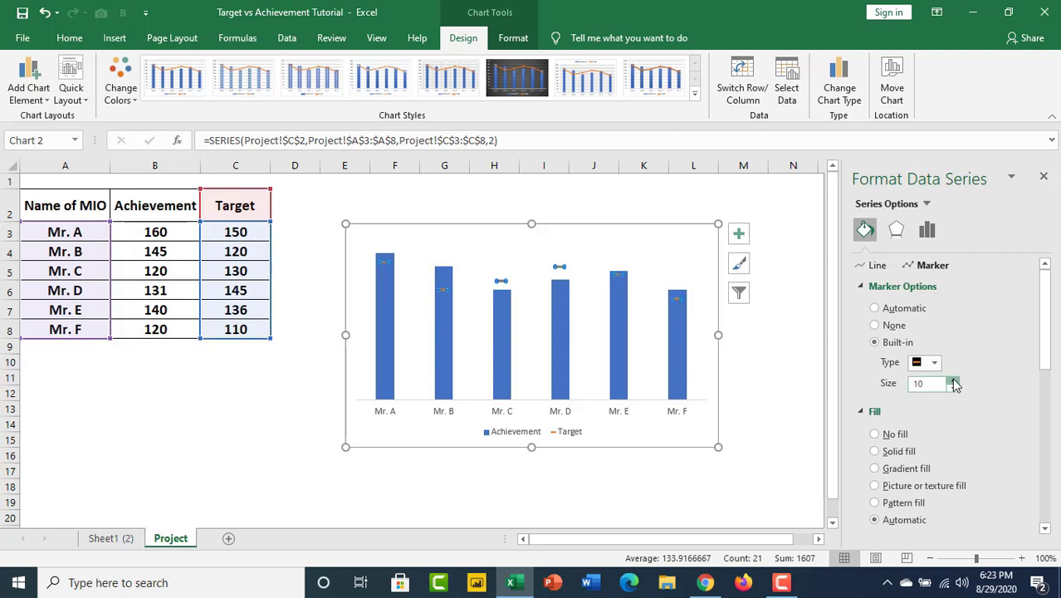
{"action": "left_click", "coordinate": [955, 380]}
{"action": "left_click", "coordinate": [955, 381]}
{"action": "left_click", "coordinate": [955, 381]}
{"action": "left_click", "coordinate": [955, 380]}
{"action": "left_click", "coordinate": [955, 380]}
{"action": "left_click", "coordinate": [955, 380]}
{"action": "left_click", "coordinate": [954, 379]}
{"action": "left_click", "coordinate": [954, 380]}
{"action": "left_click", "coordinate": [954, 379]}
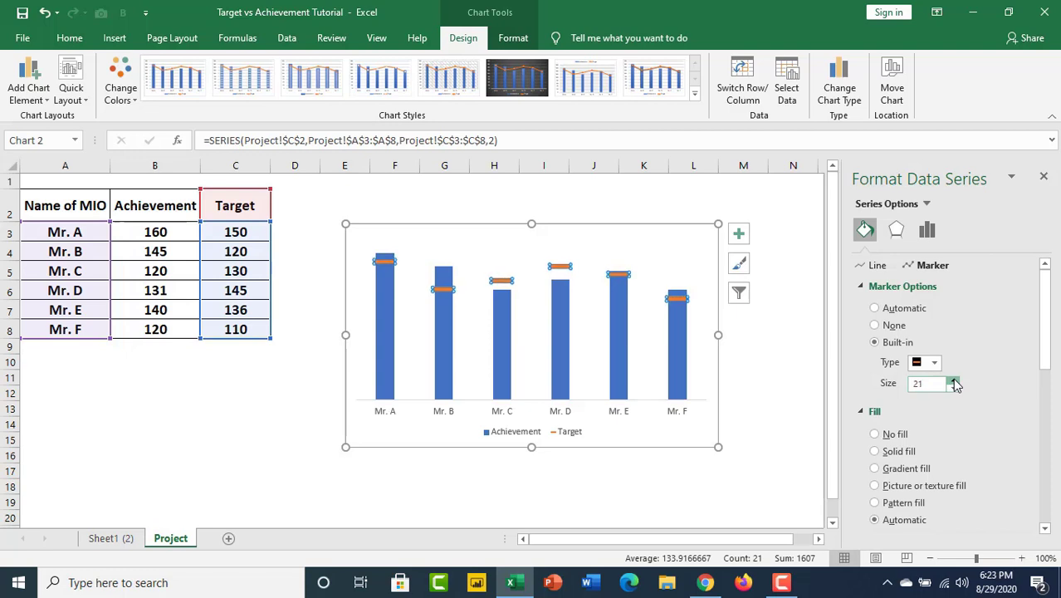
{"action": "left_click", "coordinate": [954, 380]}
{"action": "left_click", "coordinate": [954, 379]}
{"action": "left_click", "coordinate": [954, 380]}
{"action": "left_click", "coordinate": [954, 379]}
{"action": "left_click", "coordinate": [954, 380]}
{"action": "left_click", "coordinate": [954, 380]}
{"action": "left_click", "coordinate": [954, 380]}
{"action": "left_click", "coordinate": [954, 380]}
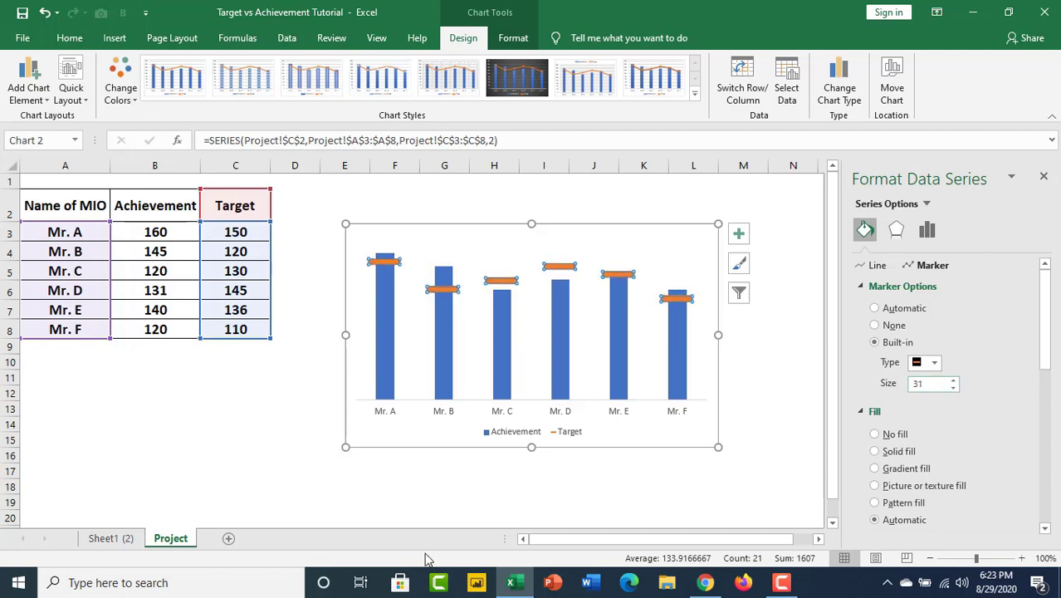
{"action": "left_click", "coordinate": [955, 380]}
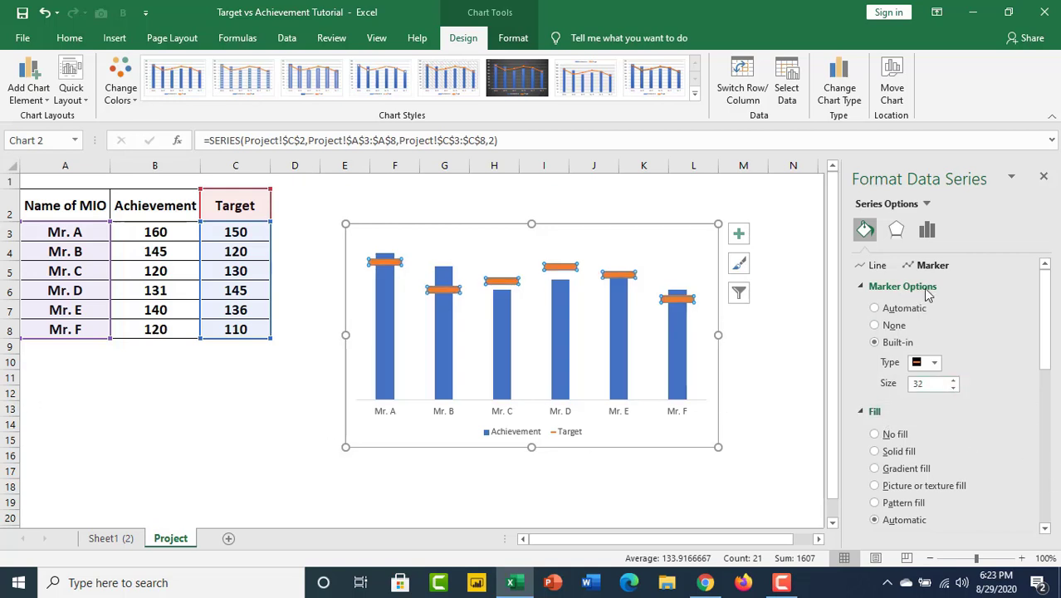
Fill the Target markers with solid standard green.
{"action": "left_click", "coordinate": [872, 412]}
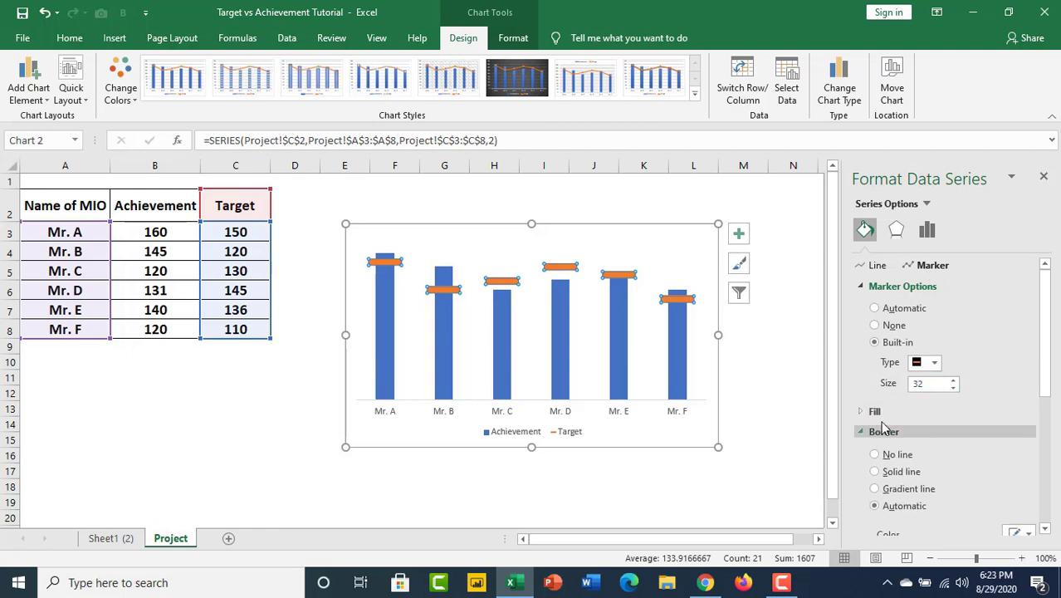
{"action": "left_click", "coordinate": [878, 413]}
{"action": "scroll", "coordinate": [977, 445], "scroll_direction": "down", "scroll_amount": 2}
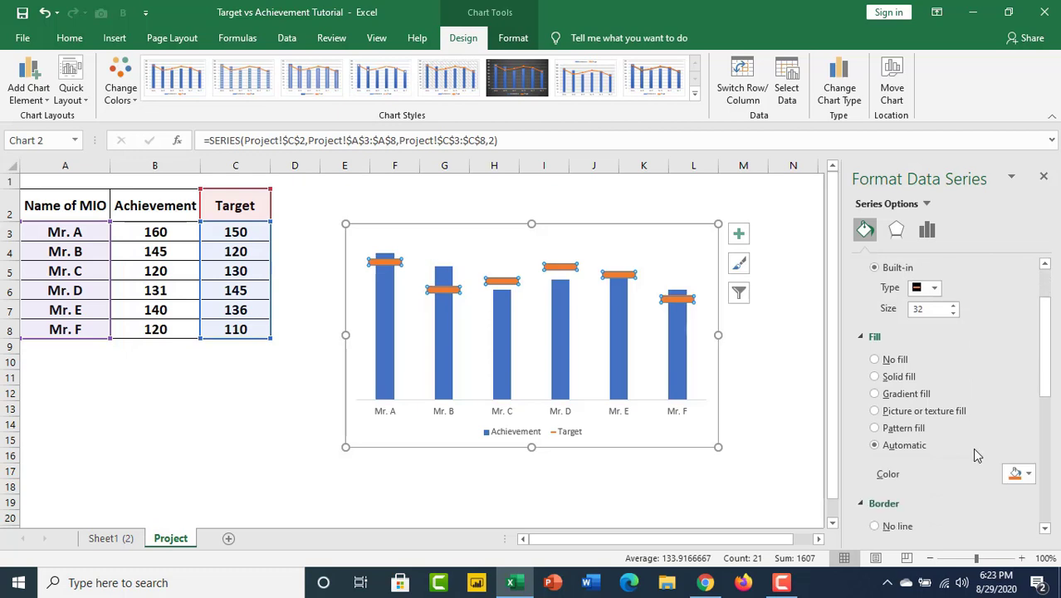
{"action": "left_click", "coordinate": [1029, 474]}
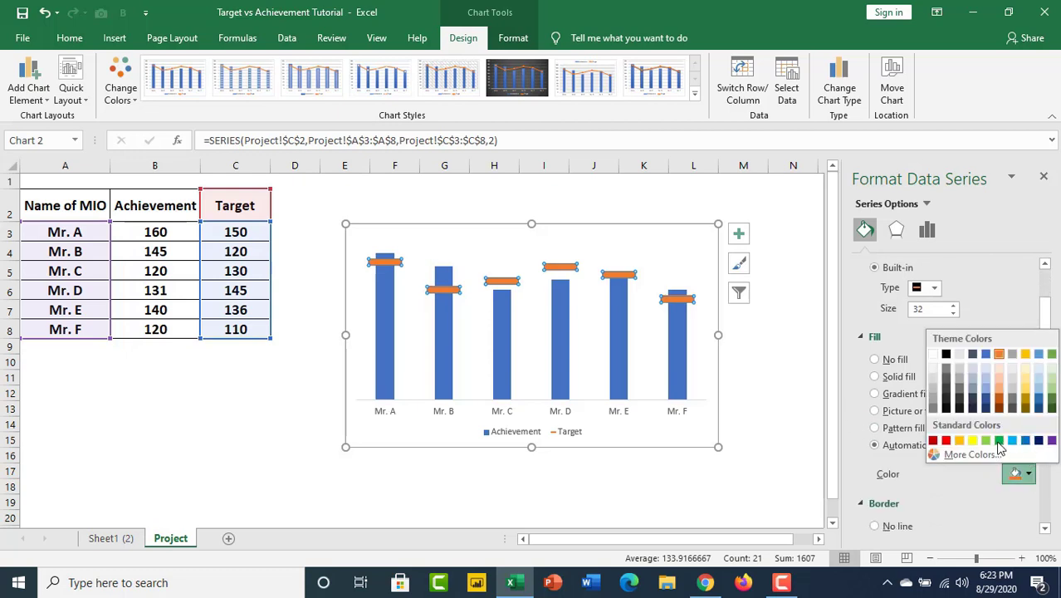
{"action": "left_click", "coordinate": [999, 441]}
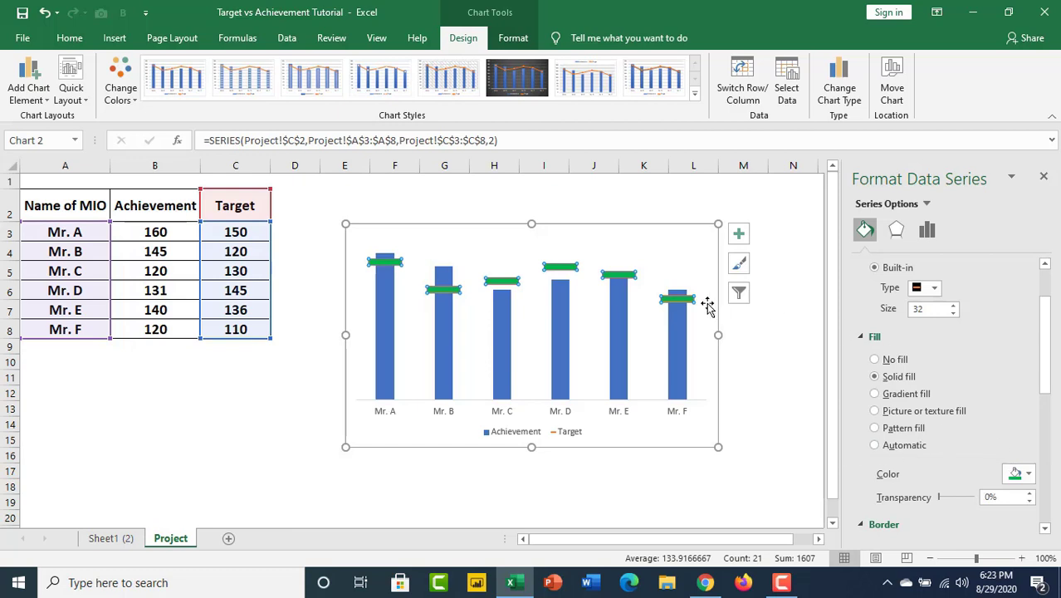
{"action": "mouse_move", "coordinate": [600, 279]}
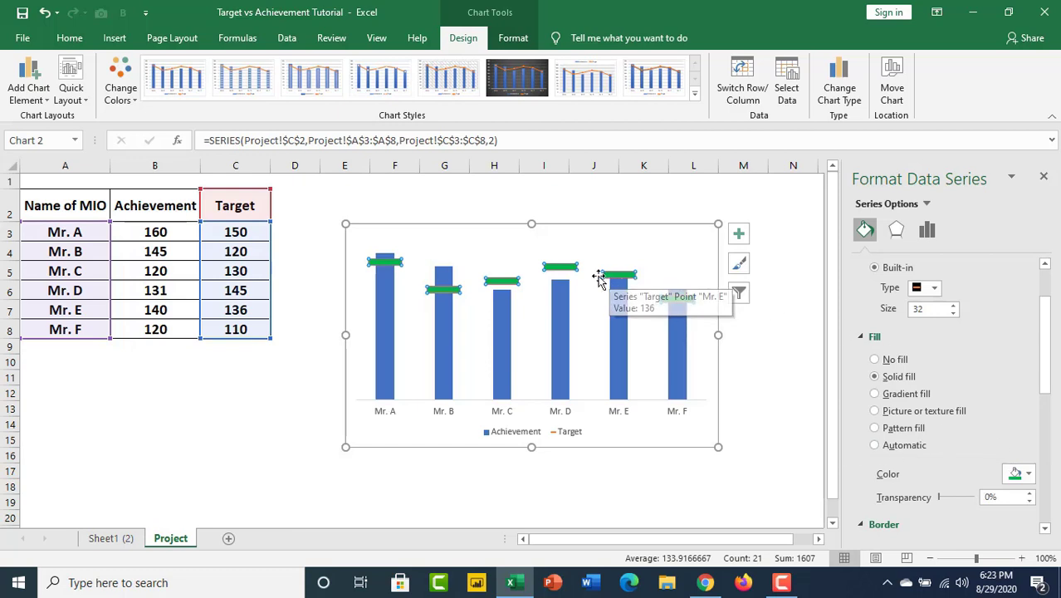
Give the Target markers a solid standard green border and close the series formatting options.
{"action": "scroll", "coordinate": [926, 424], "scroll_direction": "down", "scroll_amount": 1}
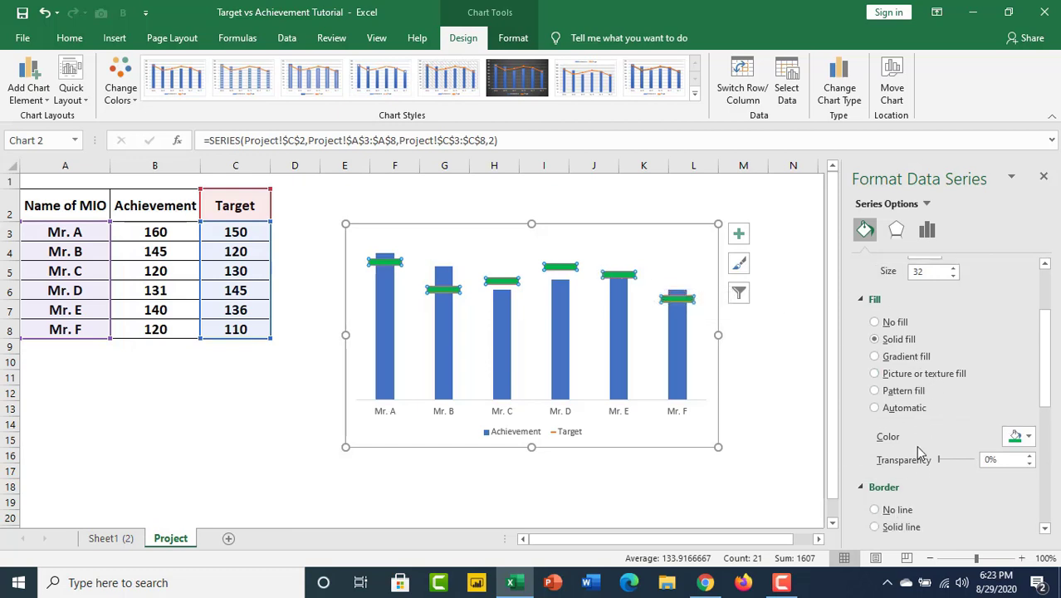
{"action": "scroll", "coordinate": [920, 451], "scroll_direction": "down", "scroll_amount": 2}
{"action": "left_click", "coordinate": [1028, 517]}
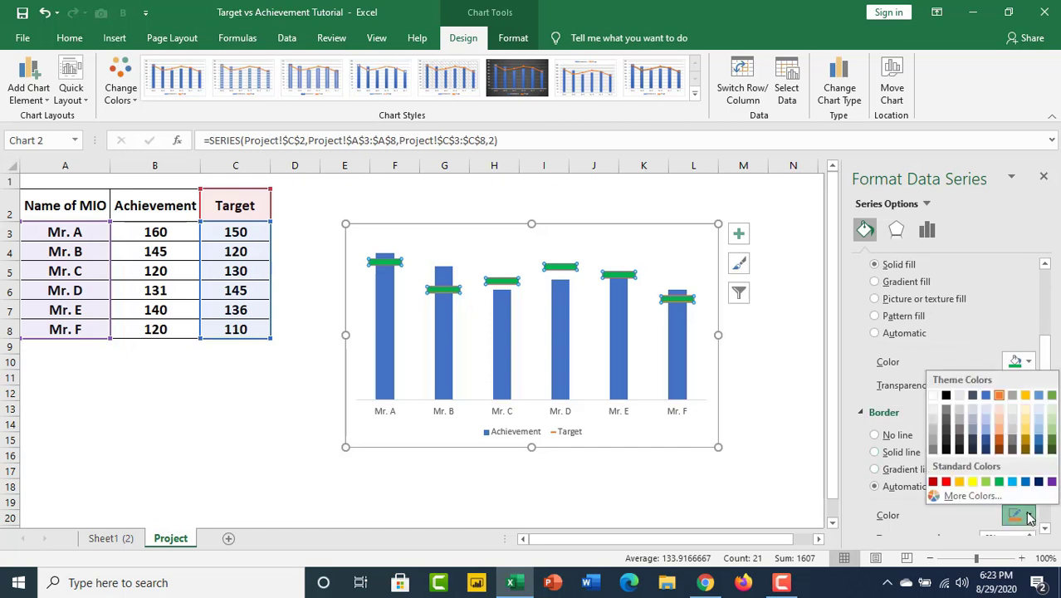
{"action": "left_click", "coordinate": [947, 483]}
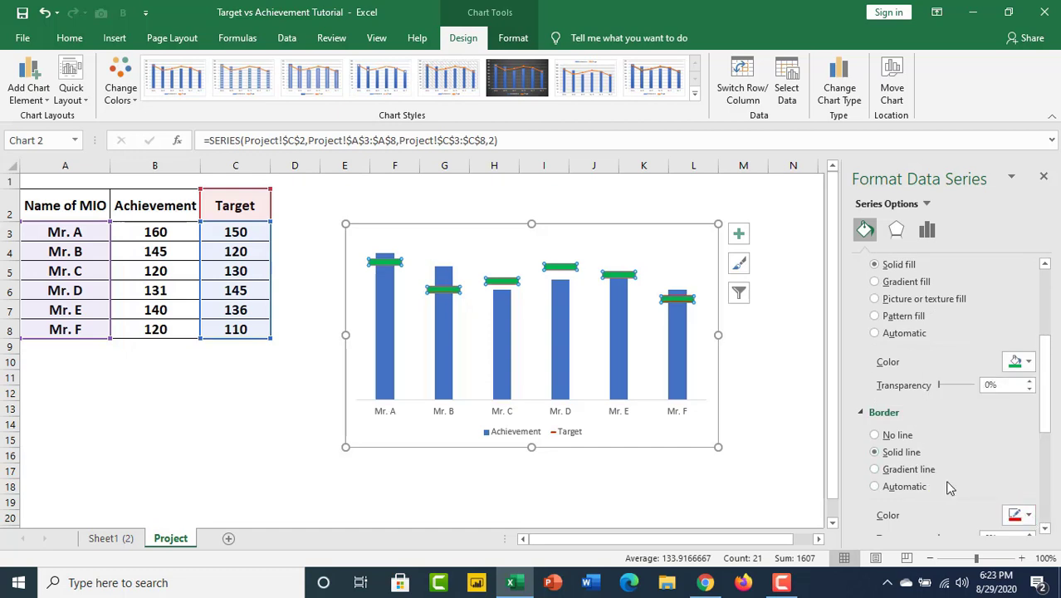
{"action": "left_click", "coordinate": [1022, 515]}
{"action": "left_click", "coordinate": [1002, 486]}
{"action": "scroll", "coordinate": [963, 436], "scroll_direction": "down", "scroll_amount": 3}
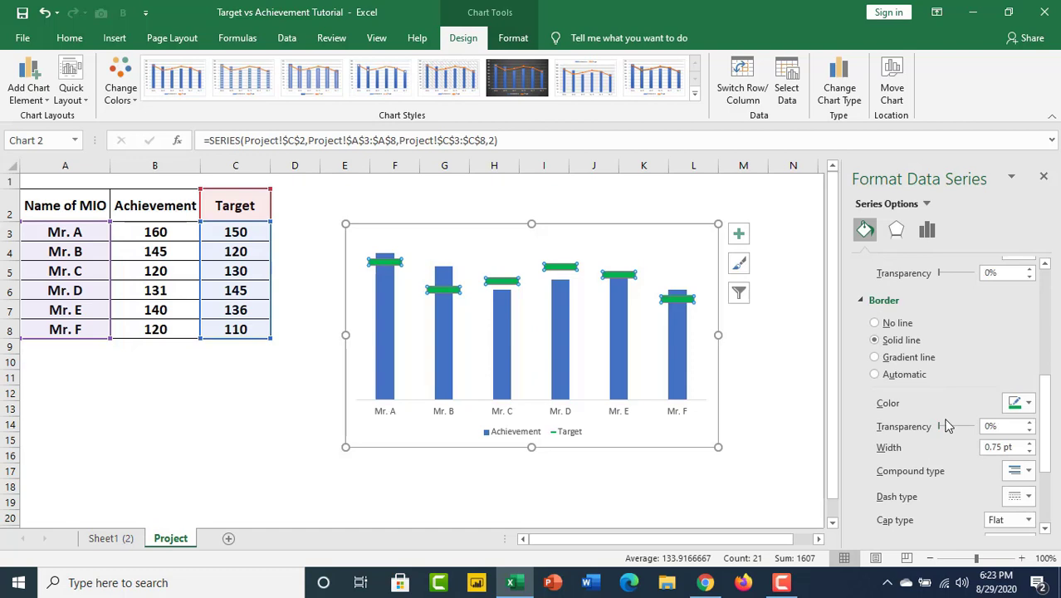
{"action": "left_click", "coordinate": [1044, 179]}
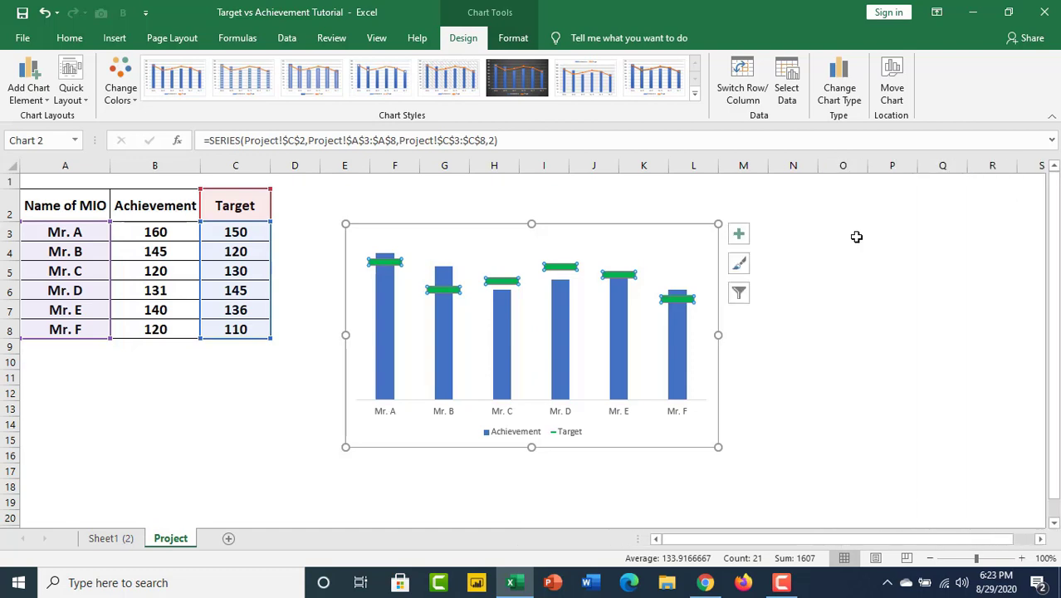
Move the whole chart slightly up and to the left on the sheet, keeping its plot area in place.
{"action": "left_click_drag", "start_coordinate": [540, 236], "coordinate": [535, 223]}
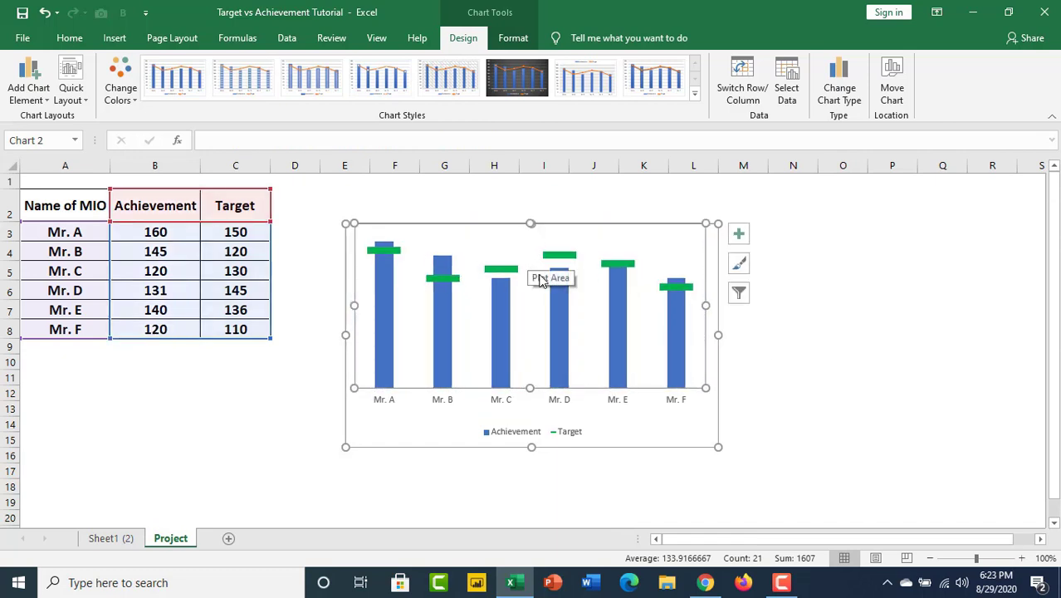
{"action": "left_click", "coordinate": [739, 234]}
{"action": "left_click_drag", "start_coordinate": [509, 225], "coordinate": [497, 197]}
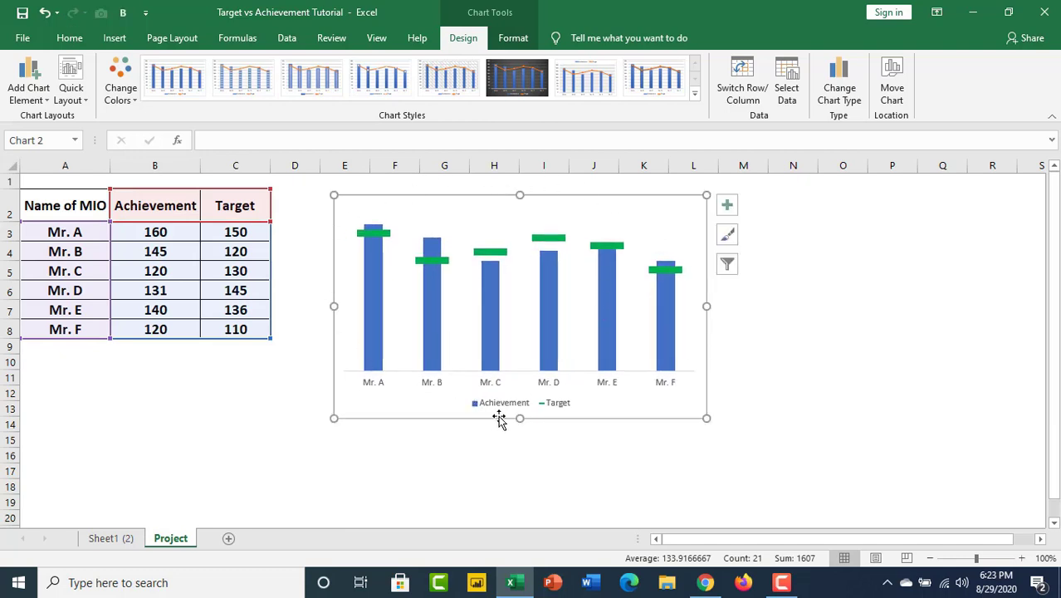
Format all chart text in Tw Cen MT Condensed Extra Bold, bold, at size 14.
{"action": "left_click", "coordinate": [69, 39]}
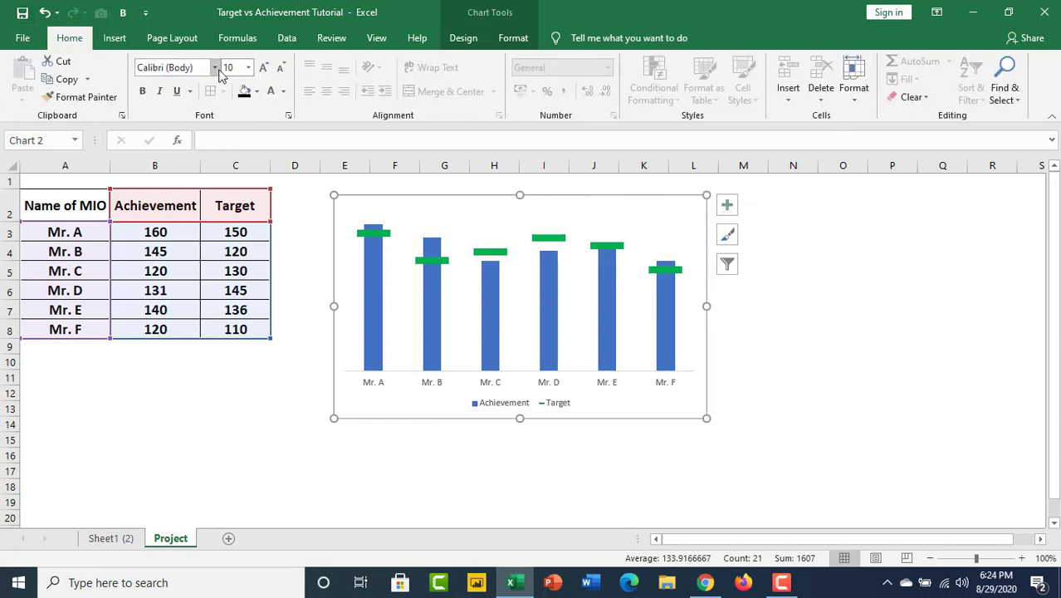
{"action": "left_click", "coordinate": [262, 67]}
{"action": "left_click", "coordinate": [262, 67]}
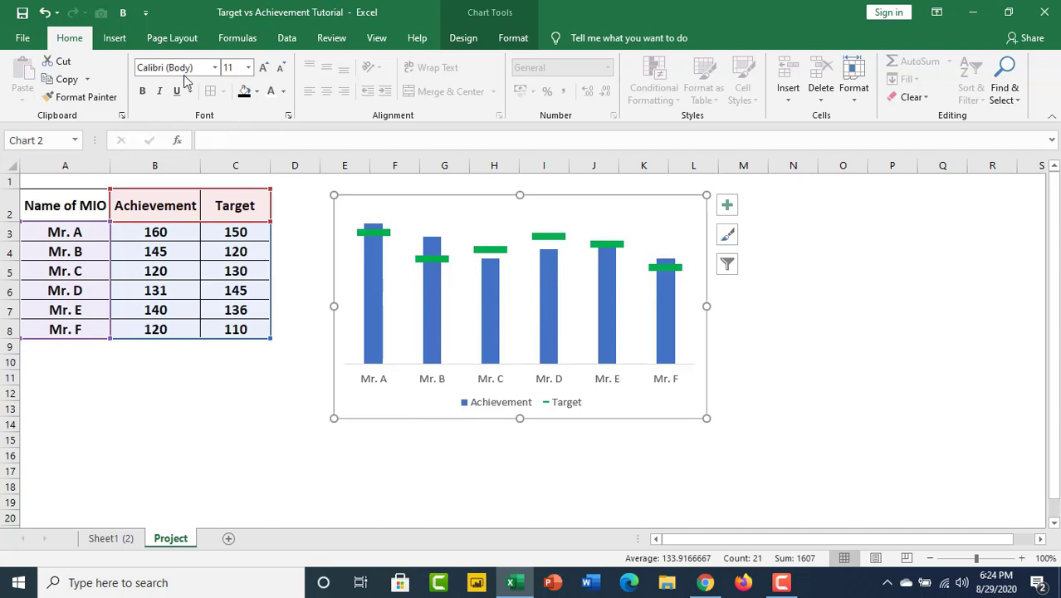
{"action": "left_click", "coordinate": [216, 69]}
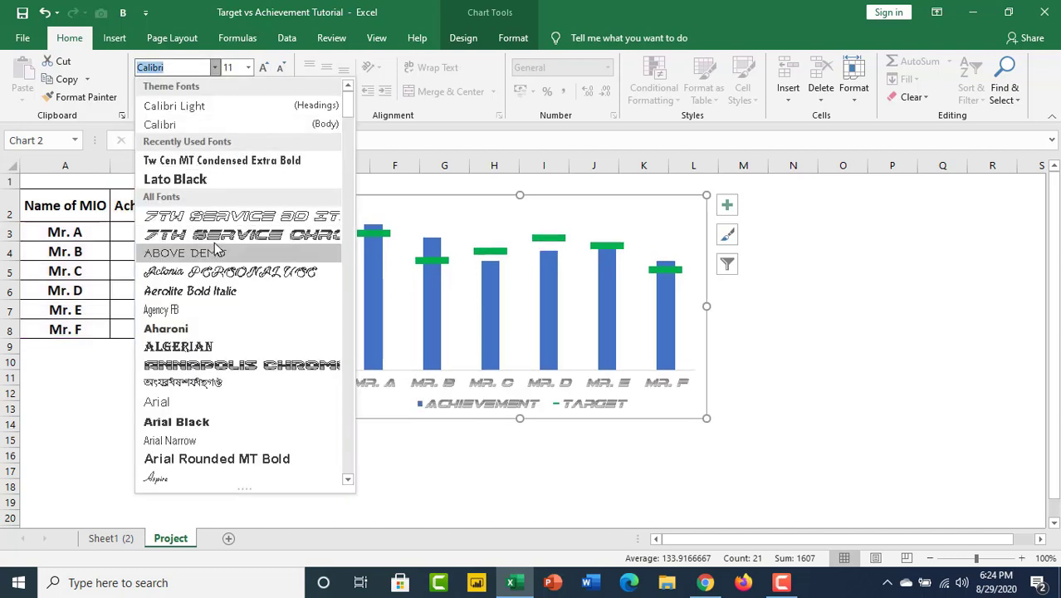
{"action": "left_click", "coordinate": [232, 161]}
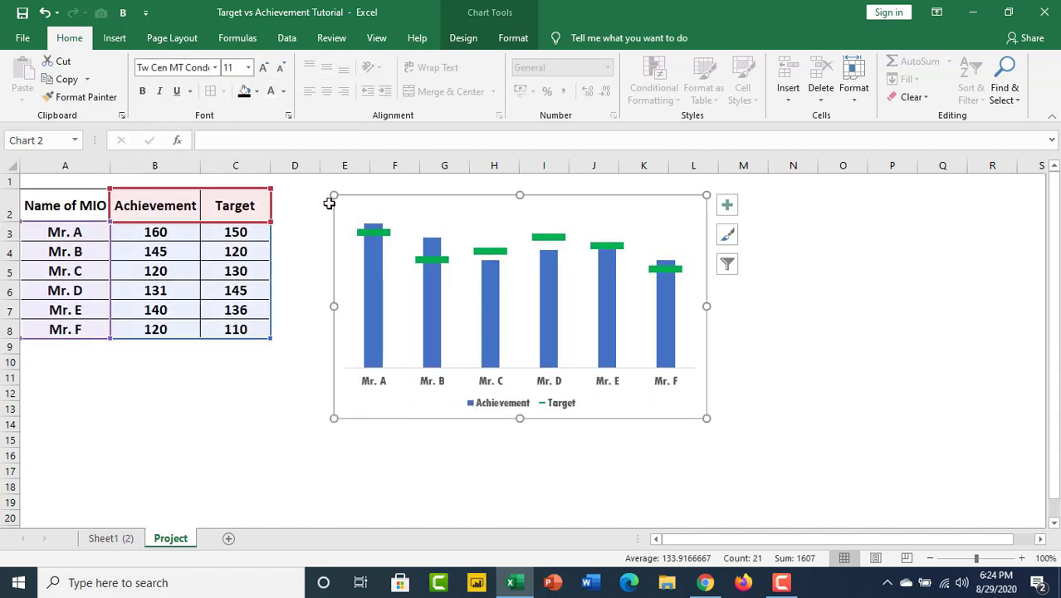
{"action": "left_click", "coordinate": [142, 91]}
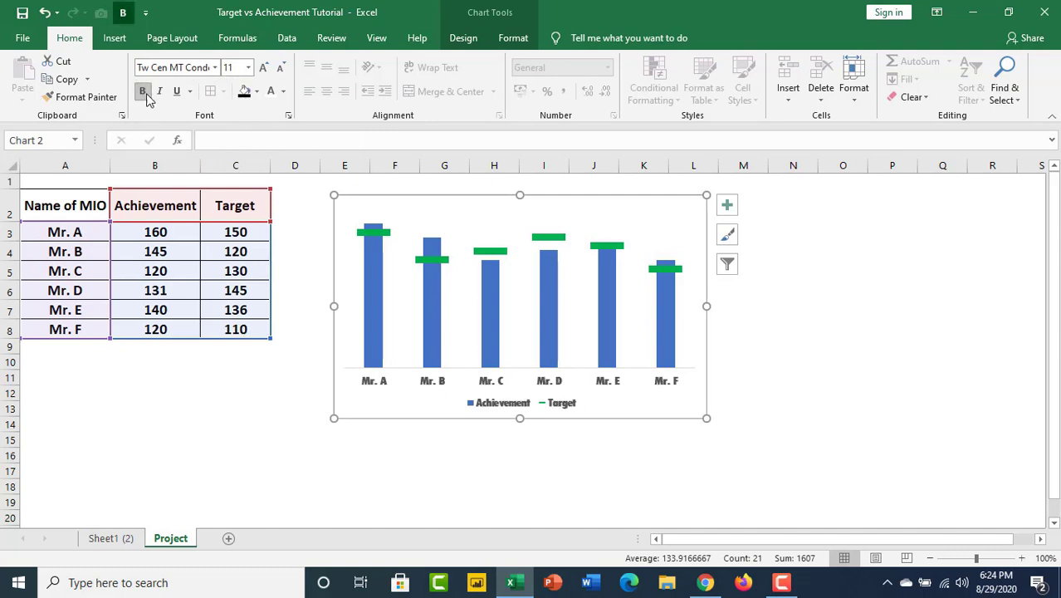
{"action": "left_click", "coordinate": [265, 68]}
{"action": "left_click", "coordinate": [264, 68]}
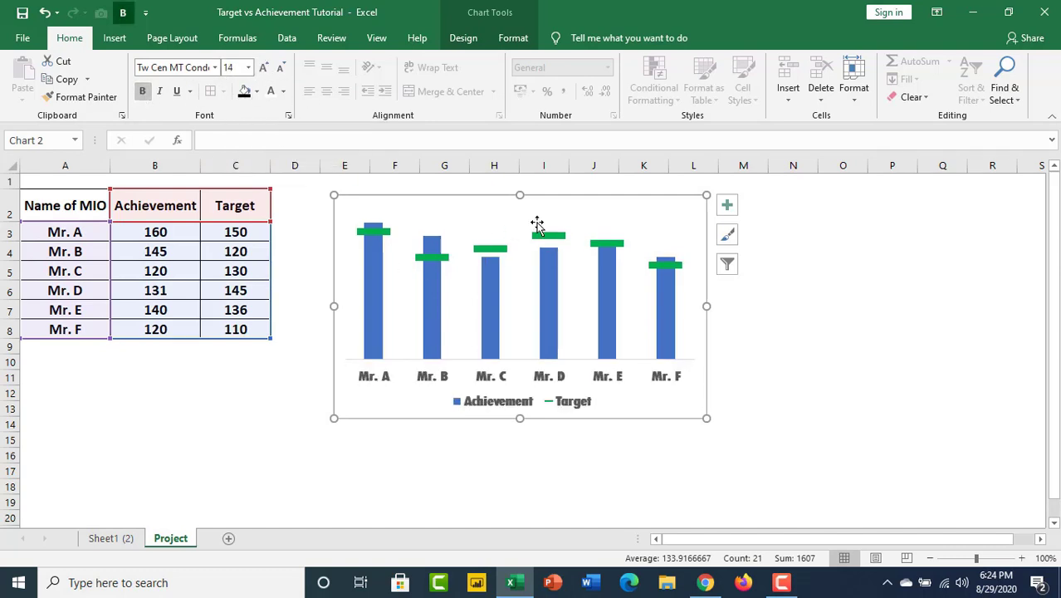
Fill the Achievement columns of the chart with the black theme color.
{"action": "left_click", "coordinate": [372, 310]}
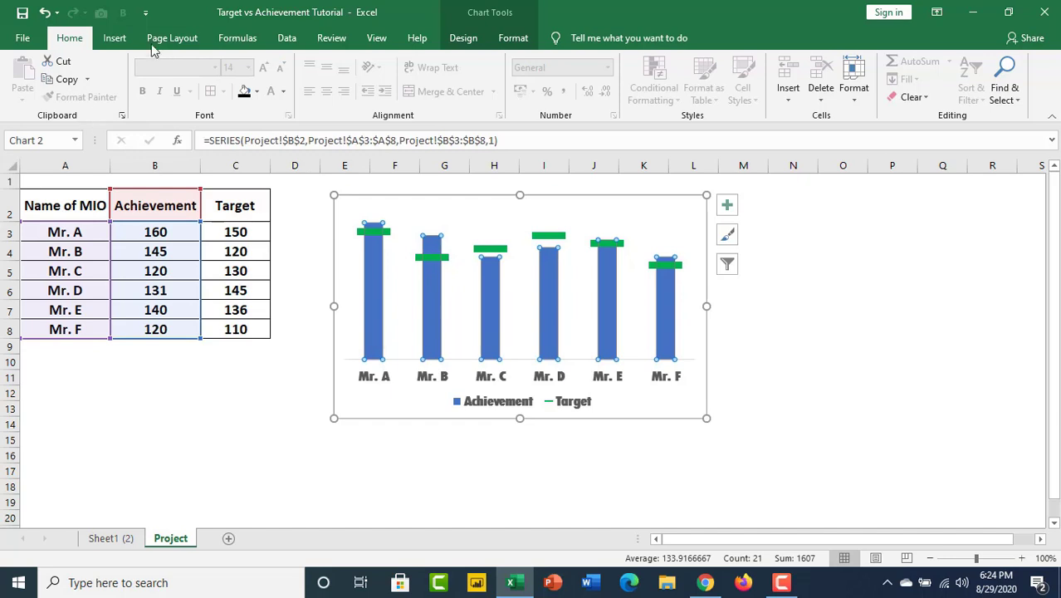
{"action": "left_click", "coordinate": [513, 38]}
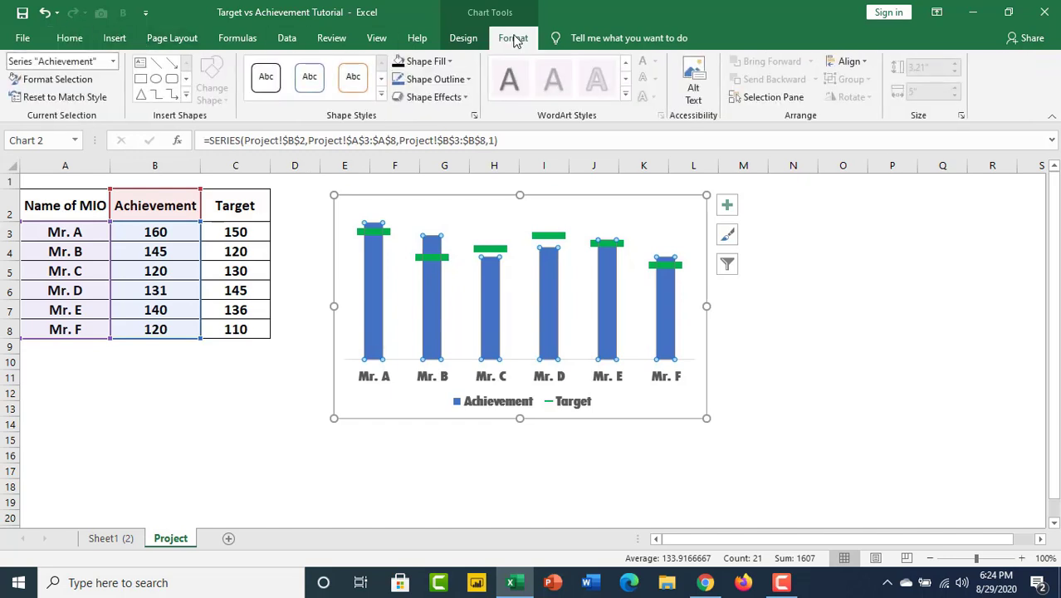
{"action": "left_click", "coordinate": [449, 64]}
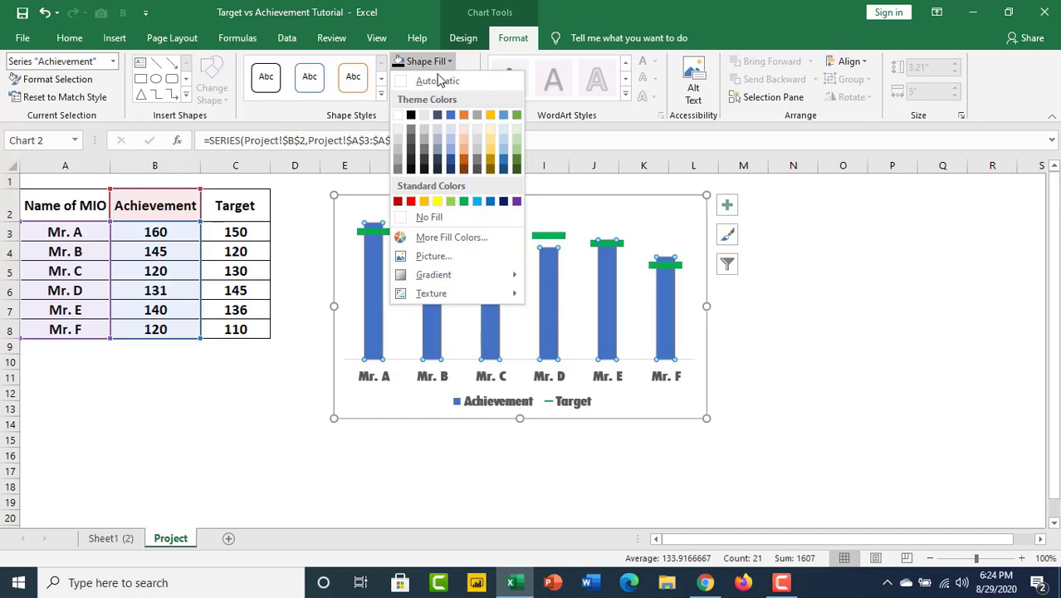
{"action": "left_click", "coordinate": [411, 116]}
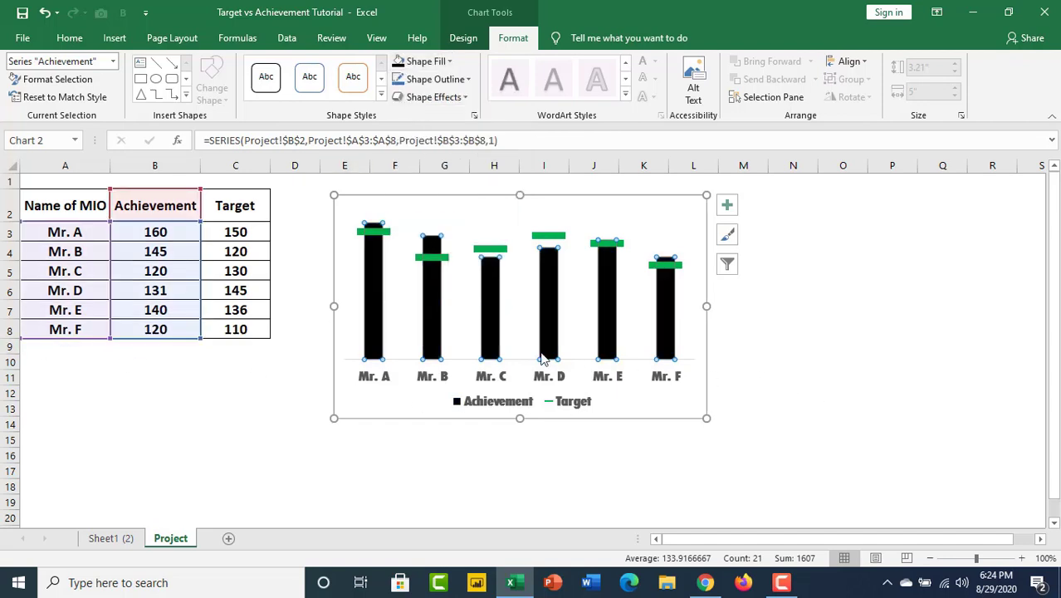
{"action": "left_click", "coordinate": [666, 225]}
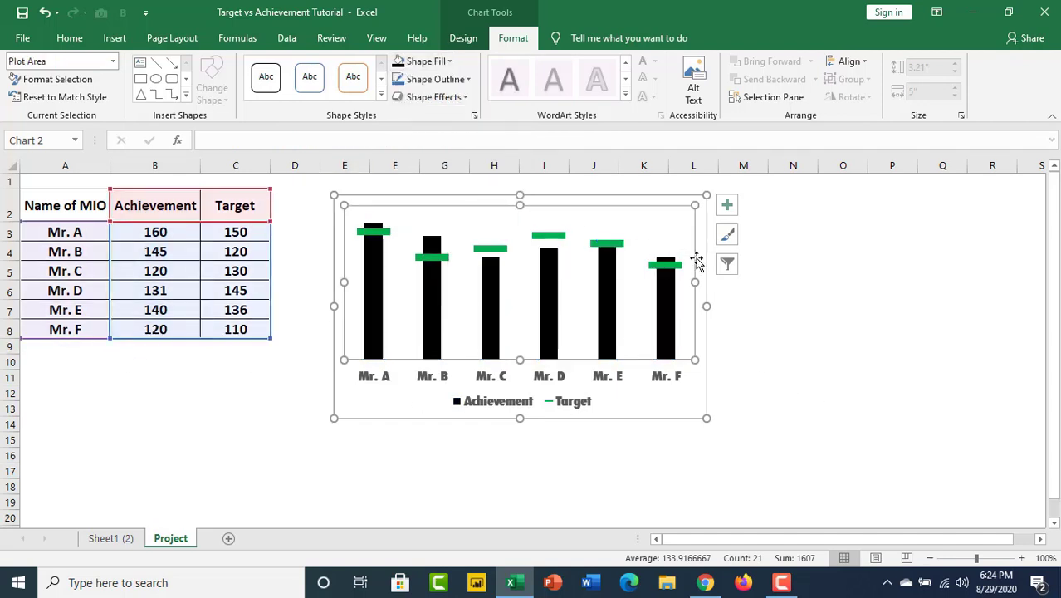
Add data labels to the Target markers in the chart.
{"action": "left_click", "coordinate": [558, 237]}
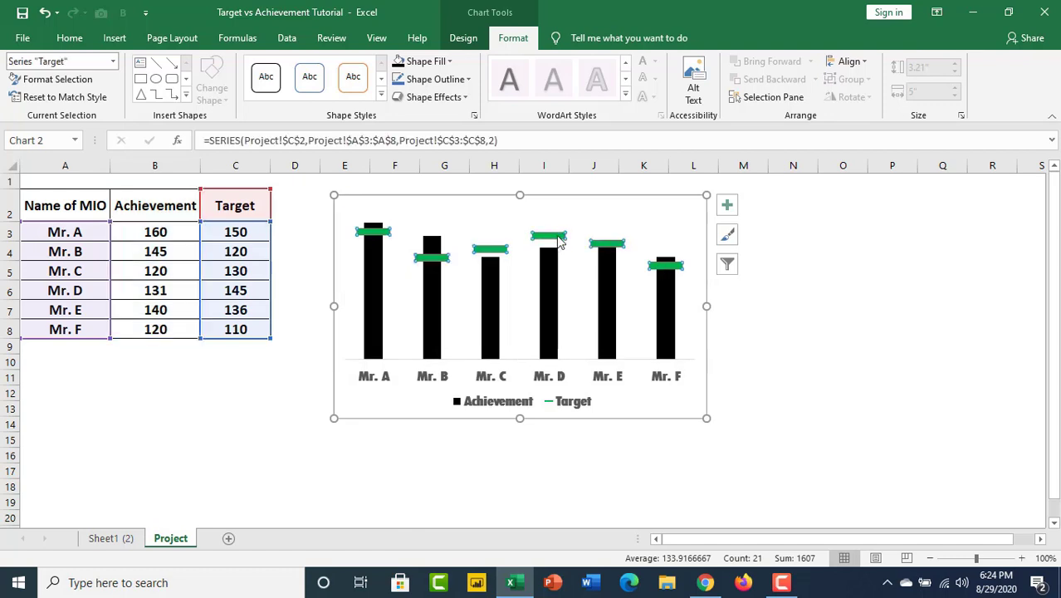
{"action": "right_click", "coordinate": [558, 238]}
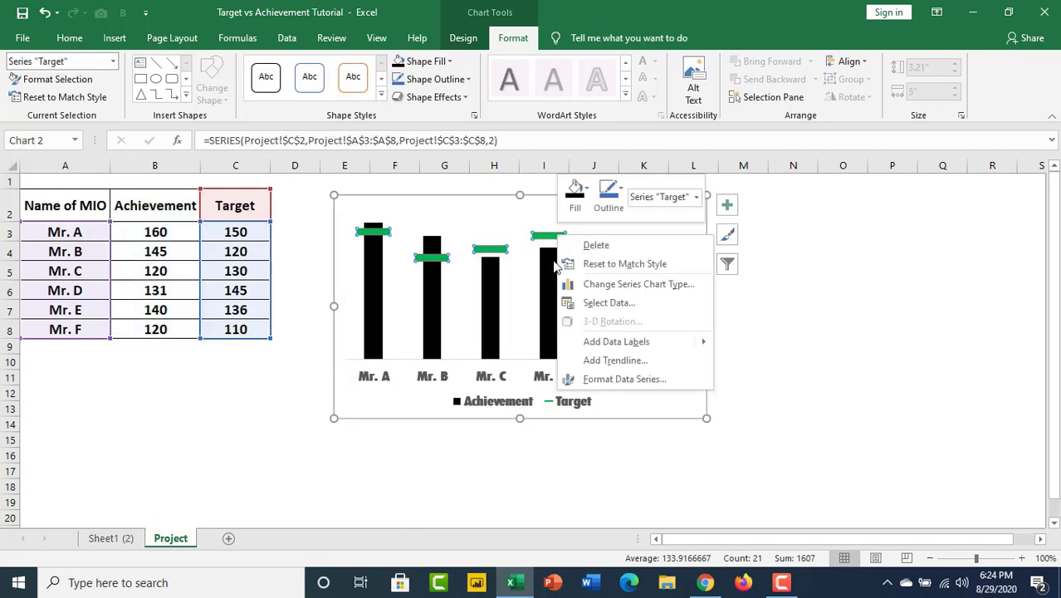
{"action": "left_click", "coordinate": [858, 270]}
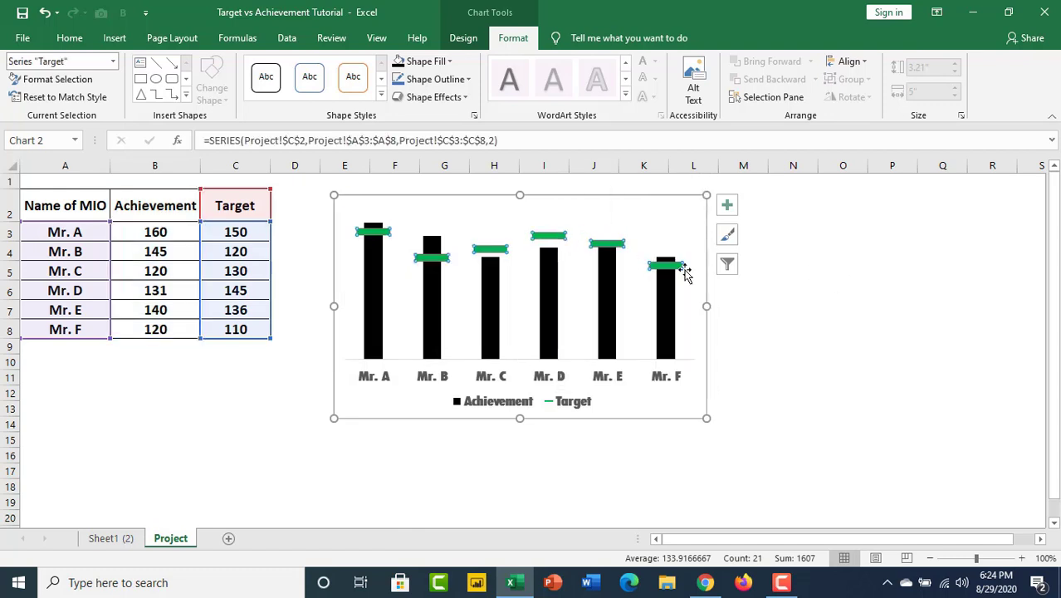
{"action": "left_click", "coordinate": [728, 208]}
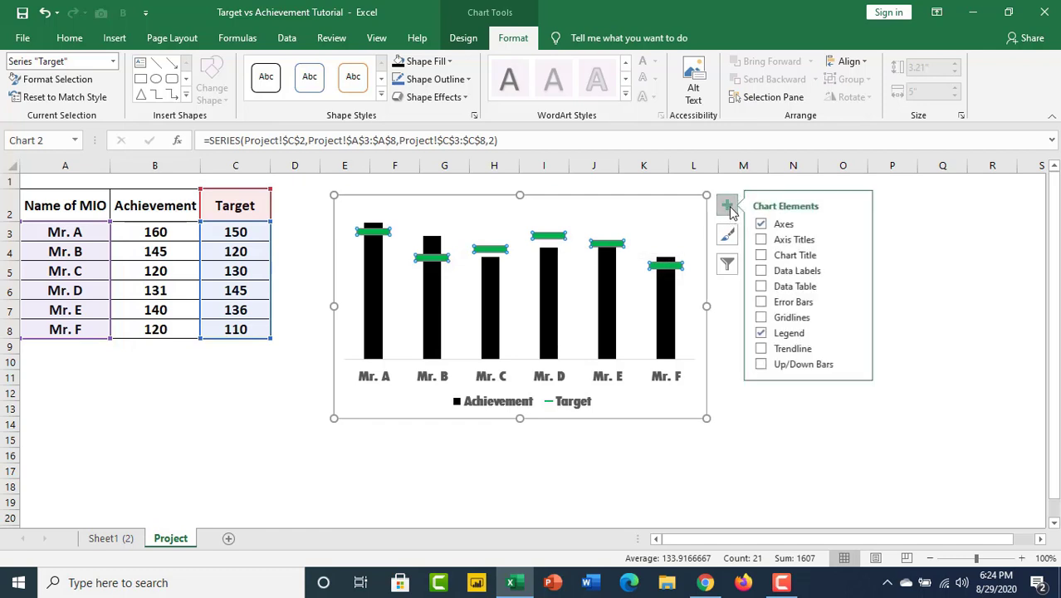
{"action": "left_click", "coordinate": [765, 270]}
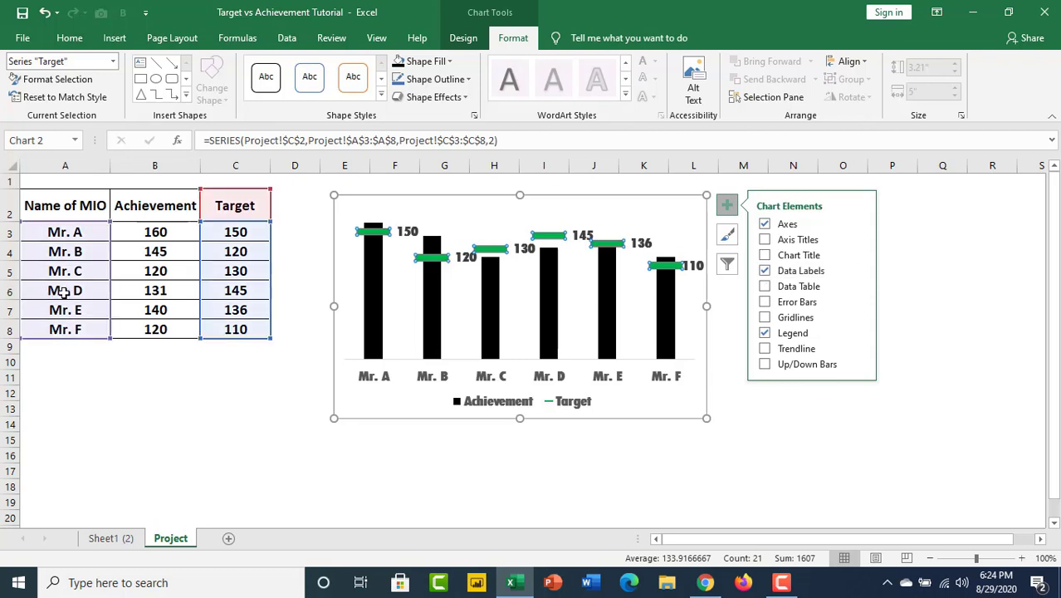
Add data labels to the Achievement columns and position them at Inside Base.
{"action": "mouse_move", "coordinate": [612, 251]}
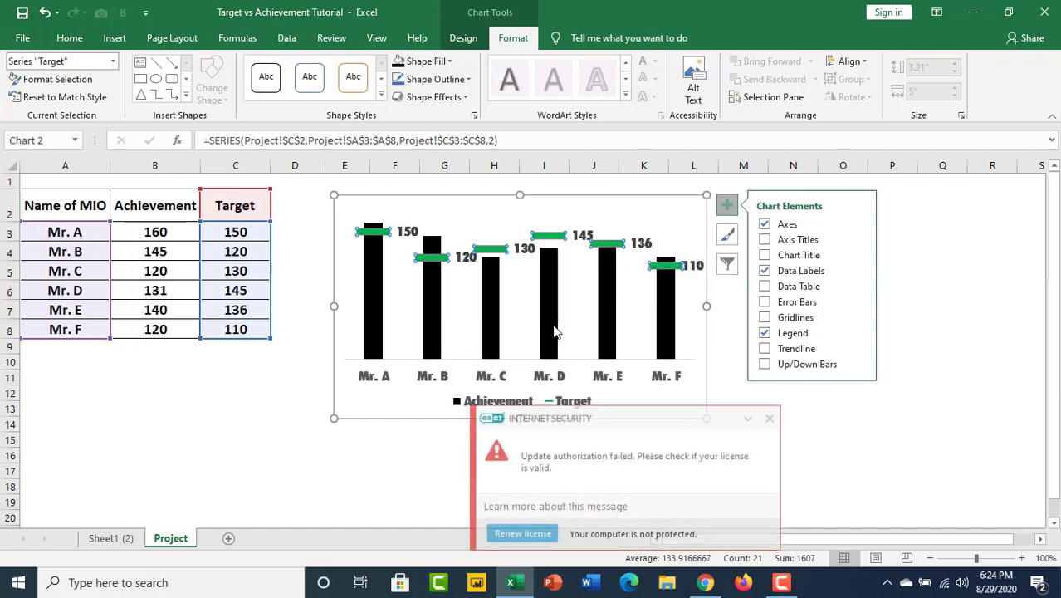
{"action": "left_click", "coordinate": [556, 331]}
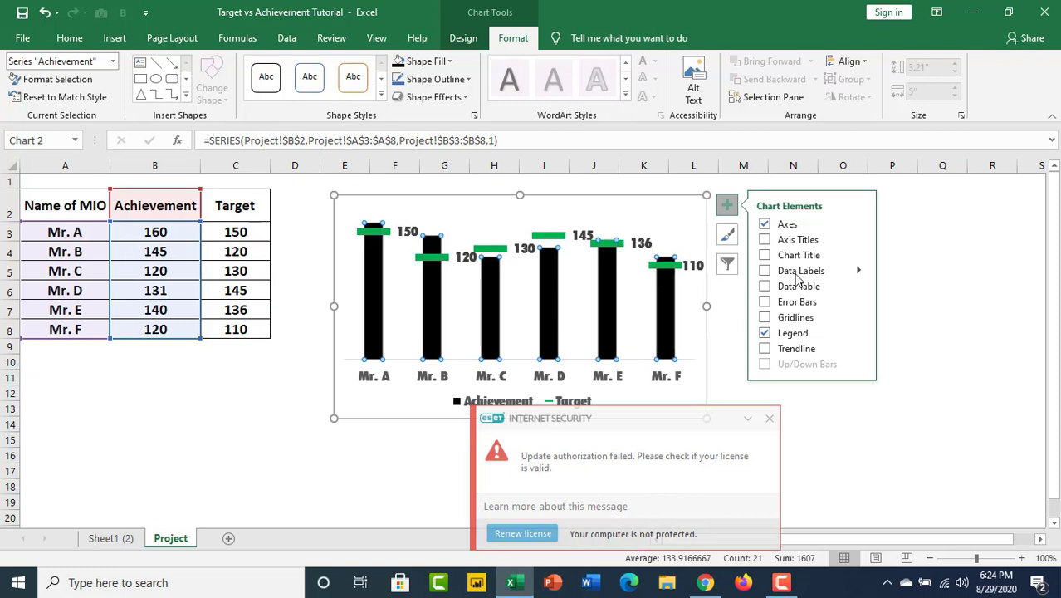
{"action": "left_click", "coordinate": [765, 271]}
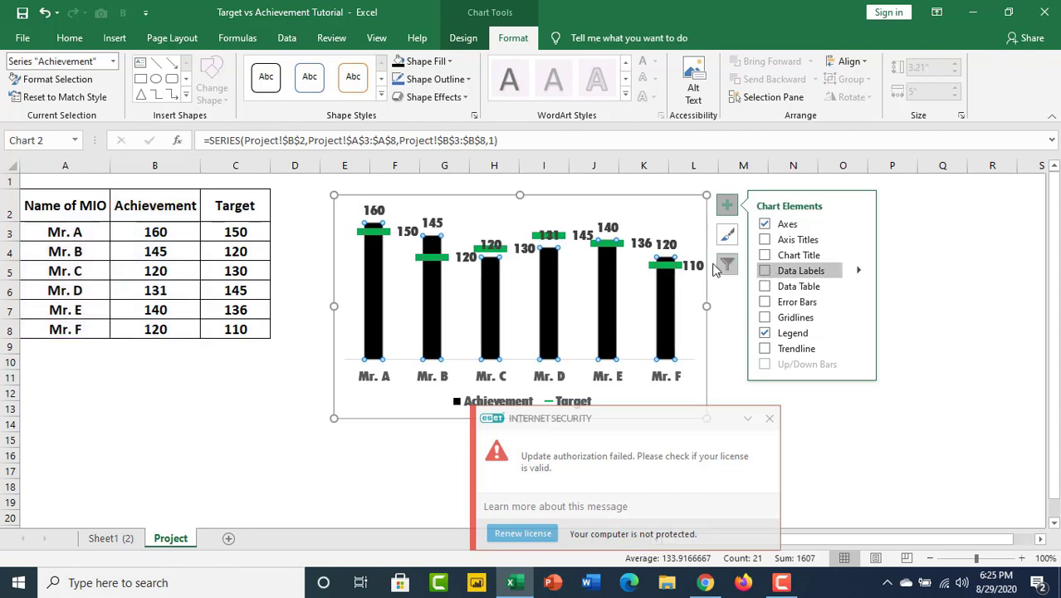
{"action": "left_click", "coordinate": [765, 272]}
{"action": "left_click", "coordinate": [765, 271]}
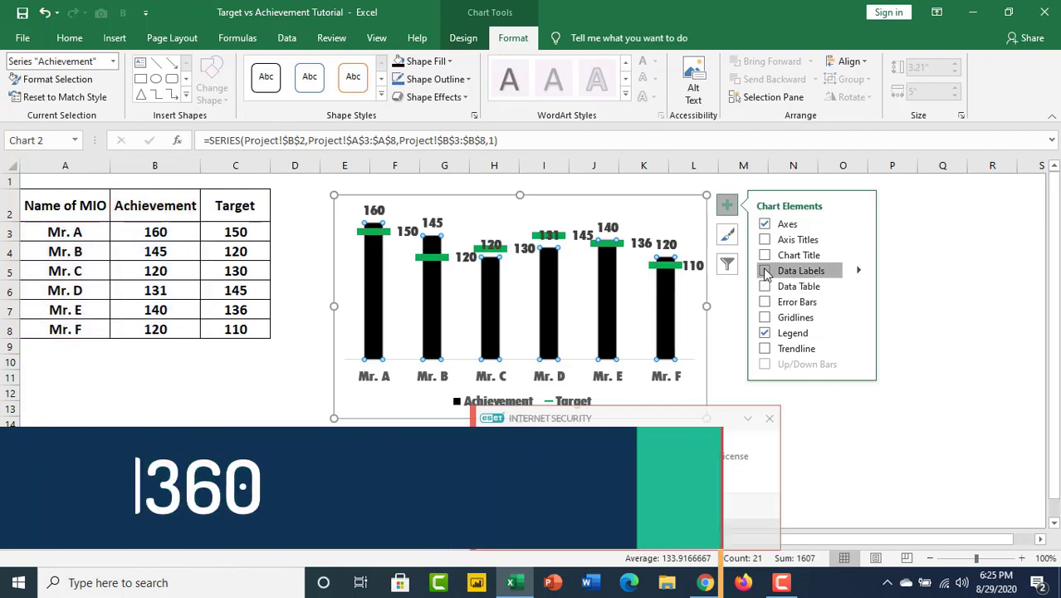
{"action": "left_click", "coordinate": [764, 272]}
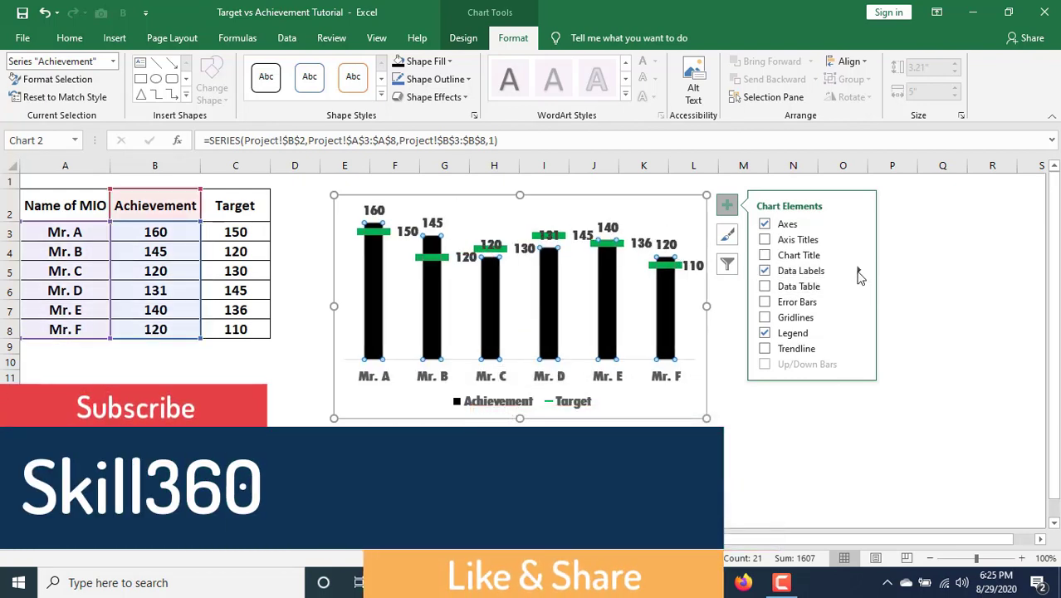
{"action": "left_click", "coordinate": [859, 272]}
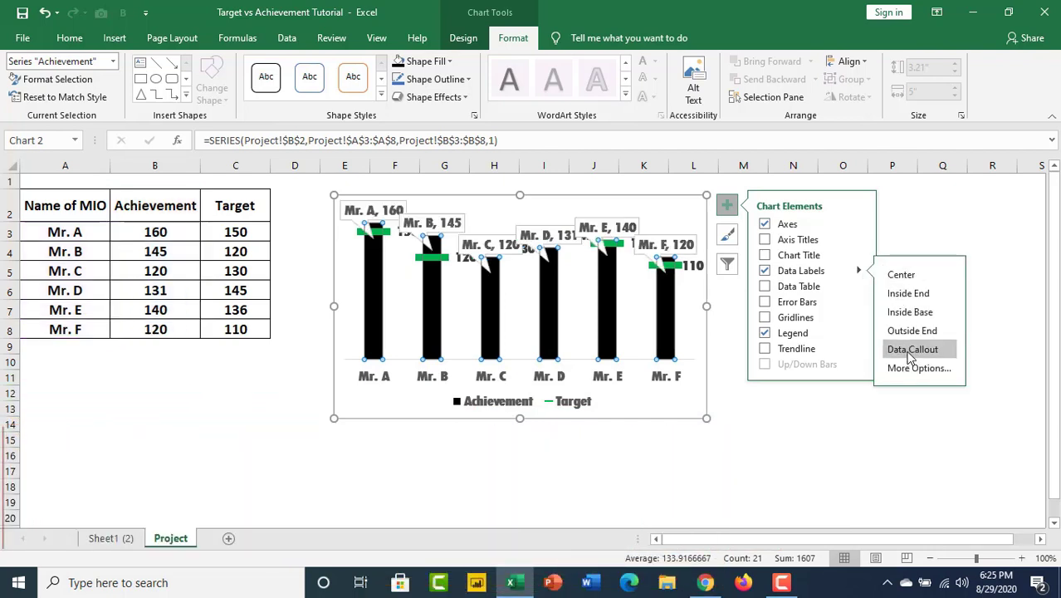
{"action": "left_click", "coordinate": [907, 314]}
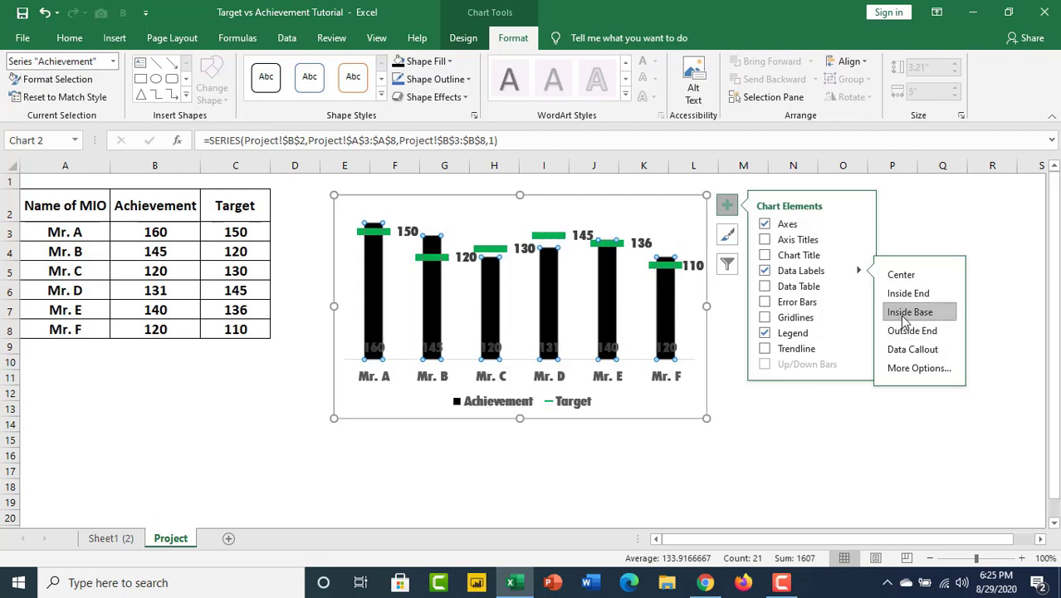
Change the font color of the Achievement data labels to white and deselect the chart.
{"action": "left_click", "coordinate": [669, 349]}
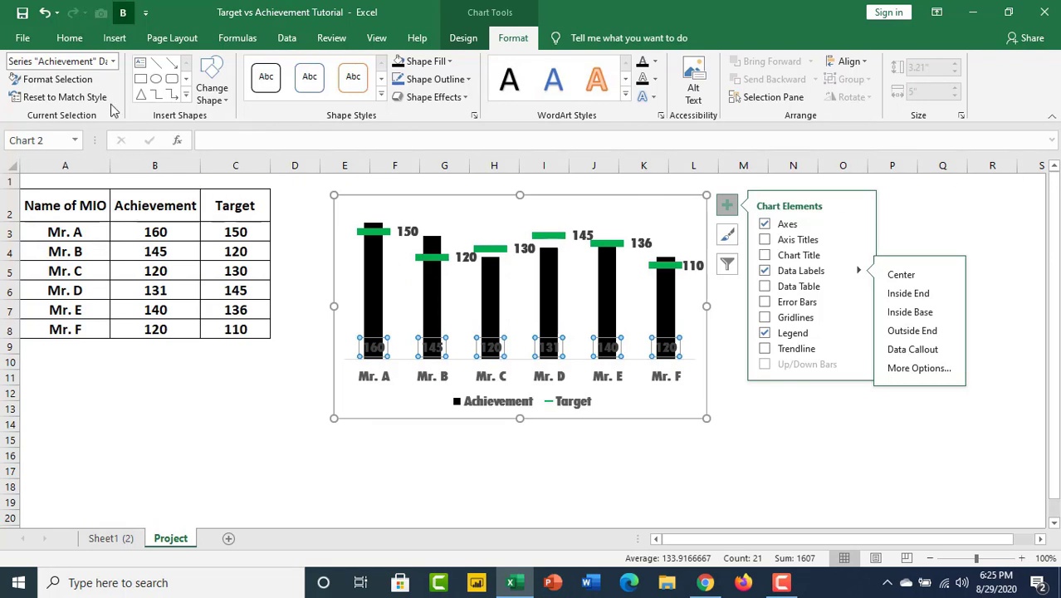
{"action": "left_click", "coordinate": [70, 38]}
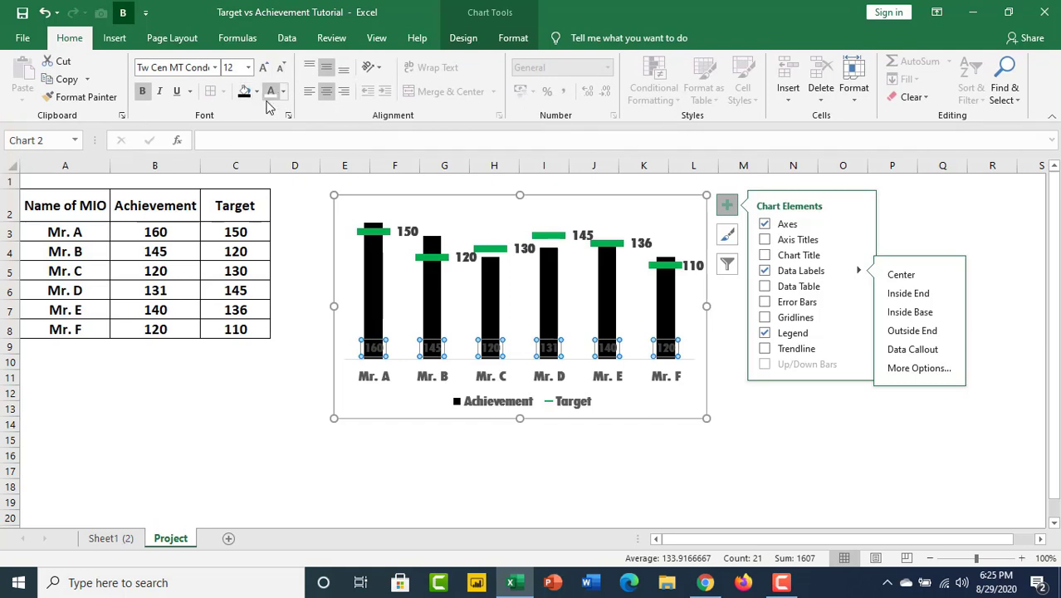
{"action": "left_click", "coordinate": [270, 91]}
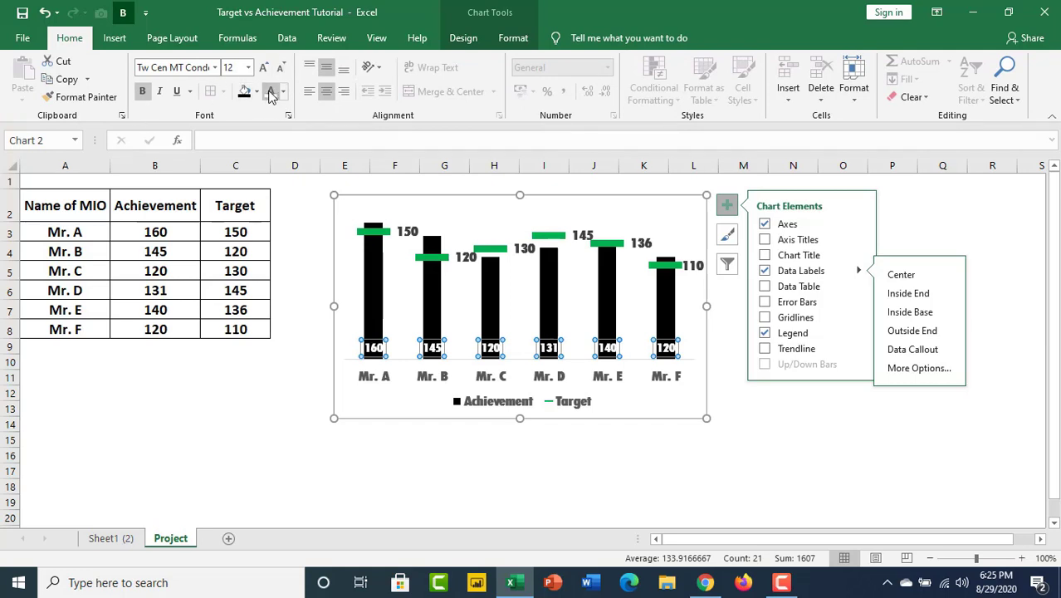
{"action": "left_click", "coordinate": [798, 438]}
{"action": "left_click", "coordinate": [780, 273]}
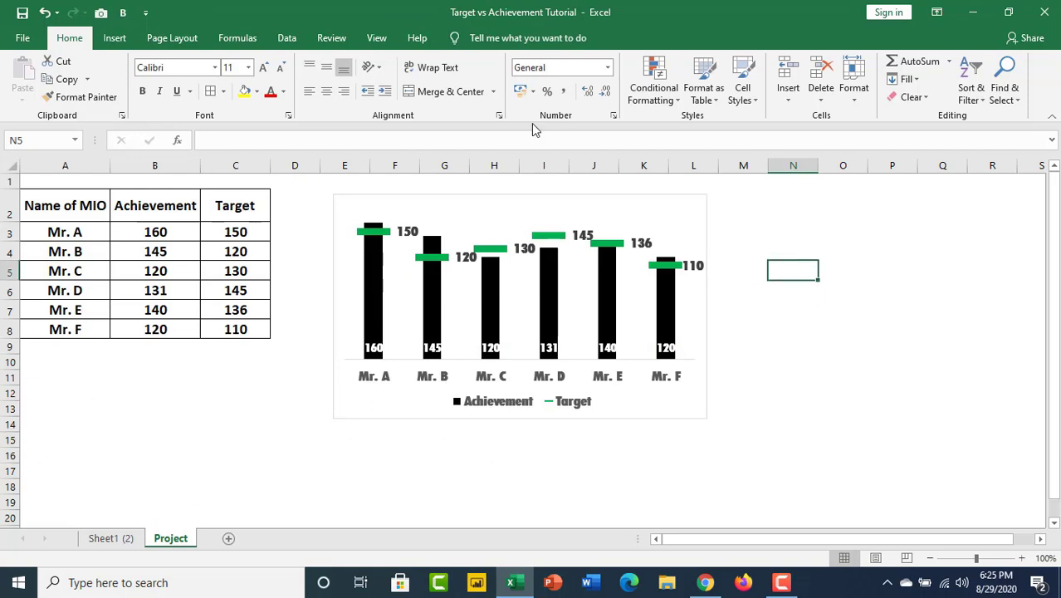
Reduce the font size of the Achievement data labels to 11.
{"action": "left_click", "coordinate": [374, 349]}
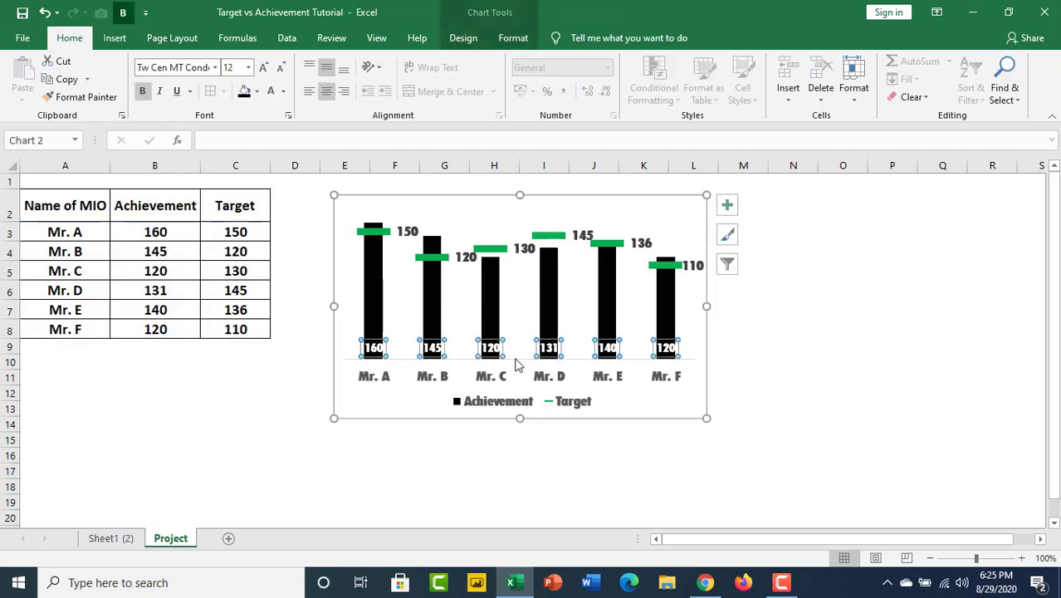
{"action": "left_click", "coordinate": [282, 68]}
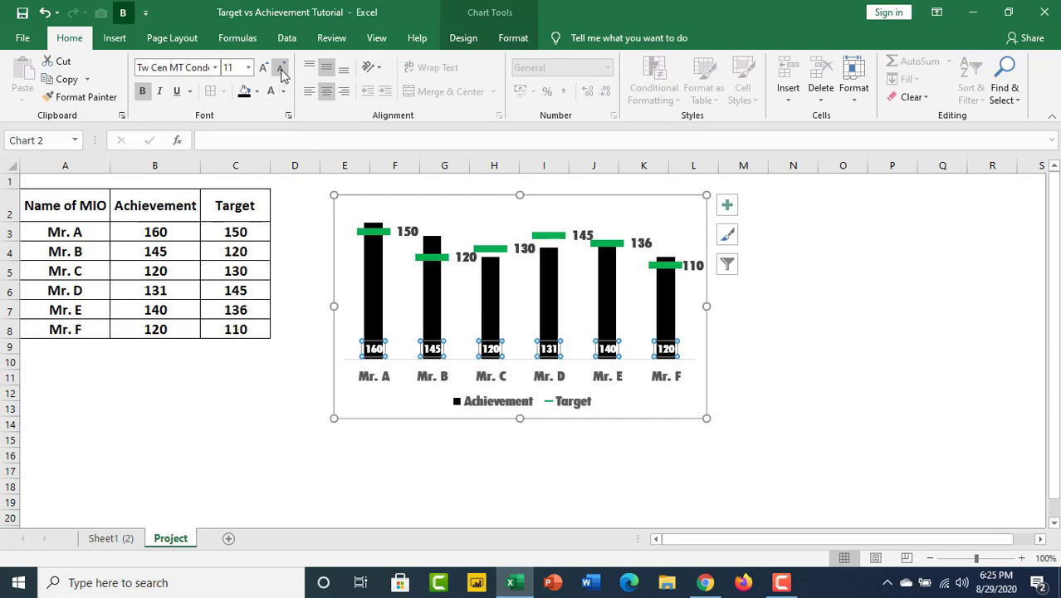
{"action": "left_click", "coordinate": [800, 349]}
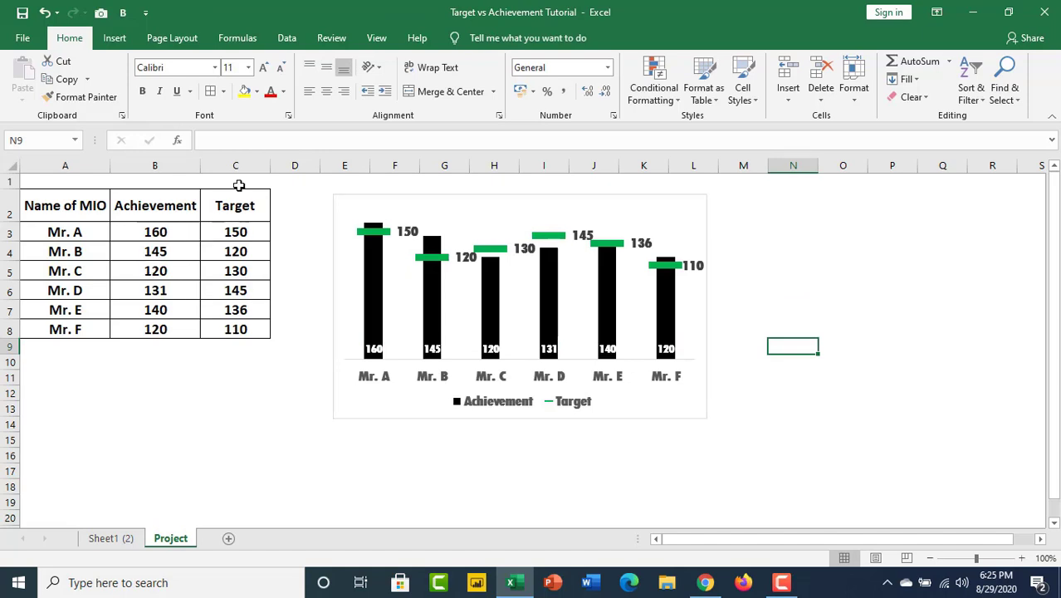
Update the Mr. A row of the table to a target of 170 and an achievement of 175.
{"action": "left_click", "coordinate": [245, 237]}
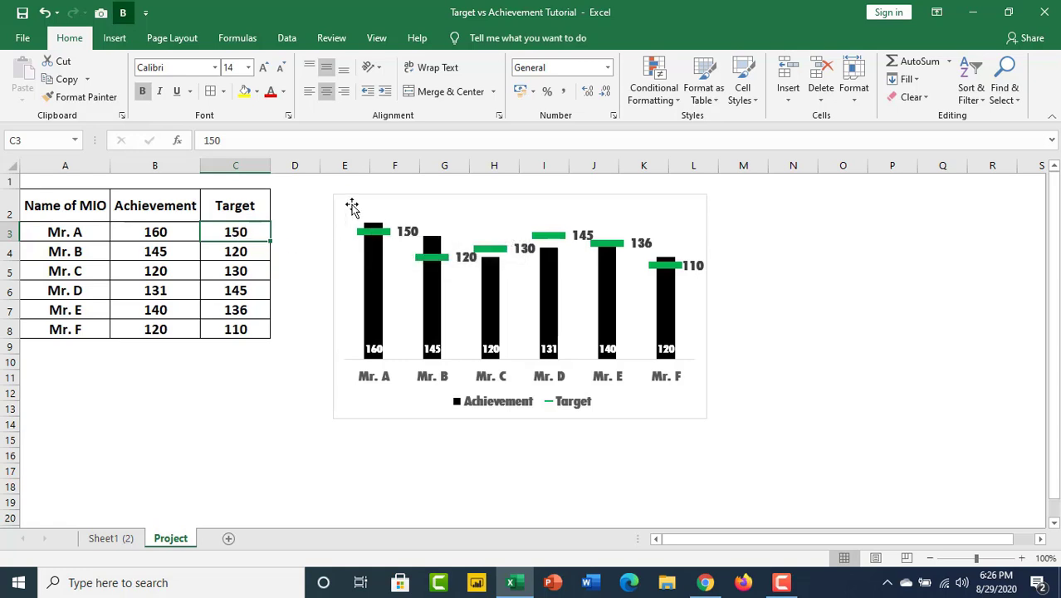
{"action": "type", "text": "170"}
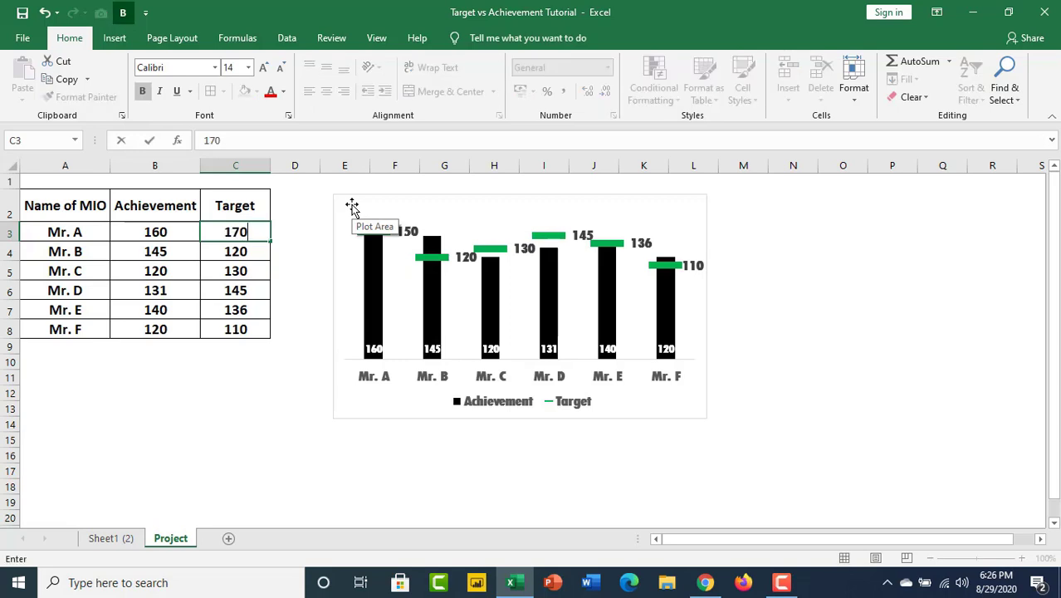
{"action": "left_click", "coordinate": [337, 273]}
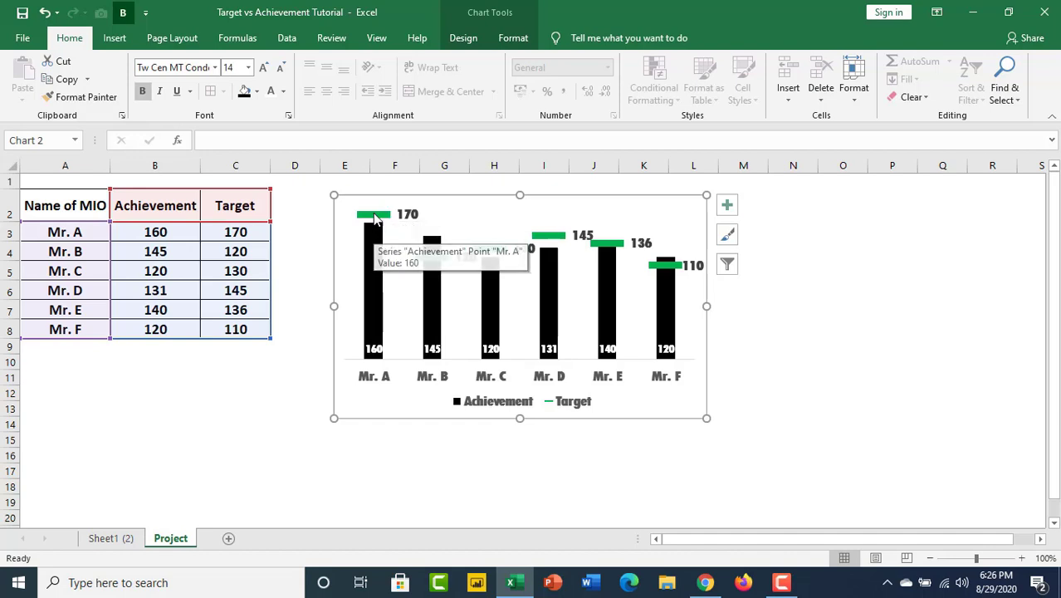
{"action": "left_click", "coordinate": [164, 235]}
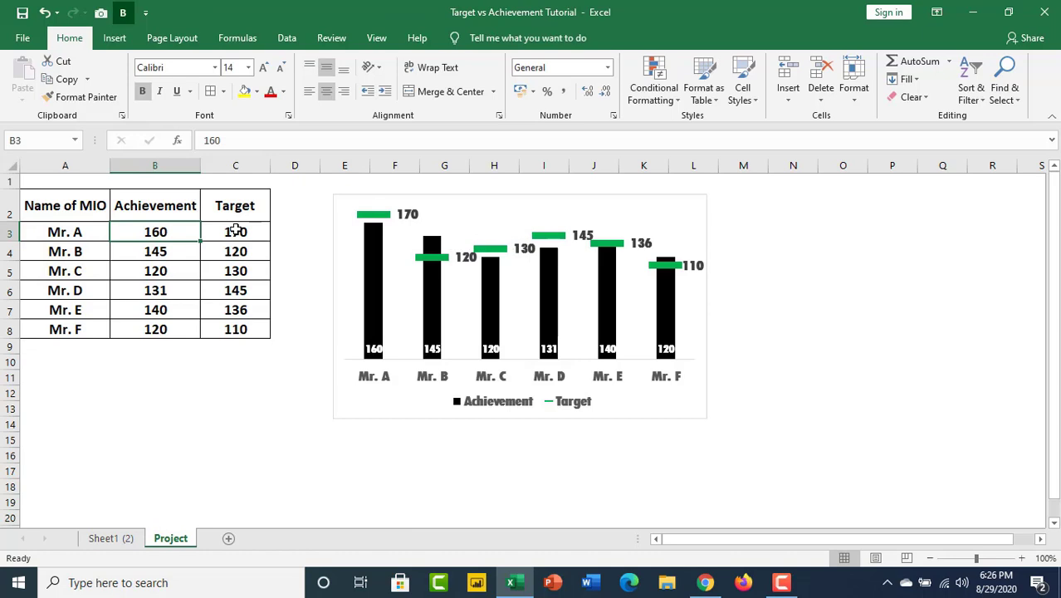
{"action": "type", "text": "175"}
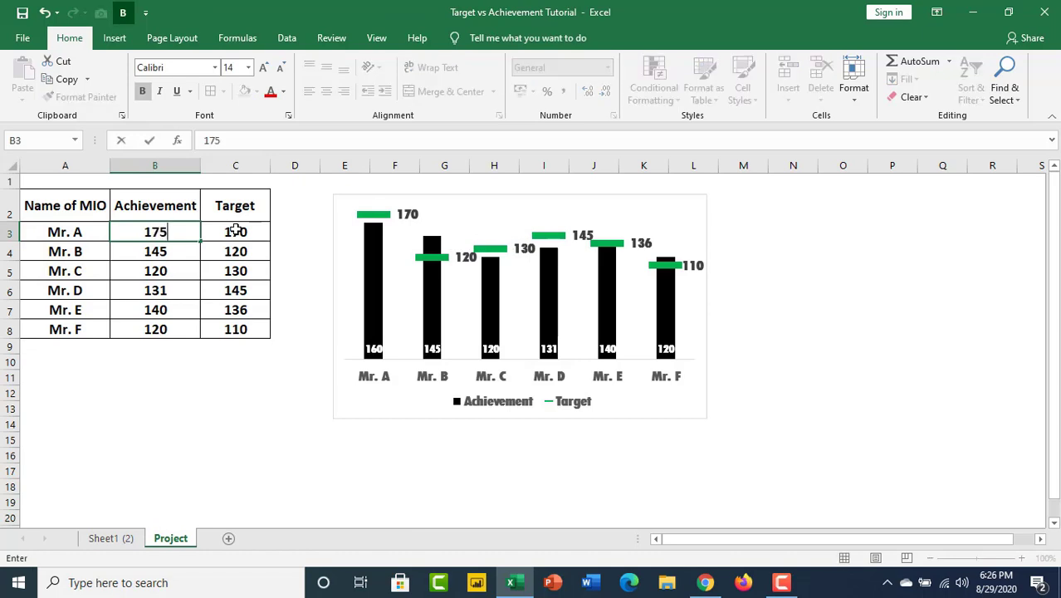
{"action": "key", "text": "Return"}
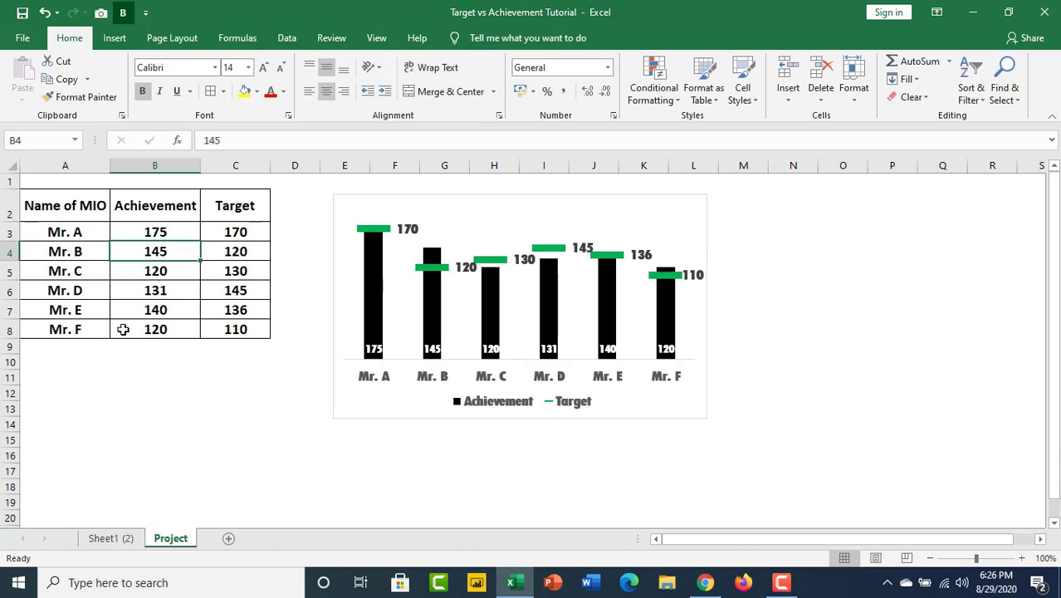
Set the target of Mr. F in cell C8 to 130.
{"action": "left_click", "coordinate": [242, 330]}
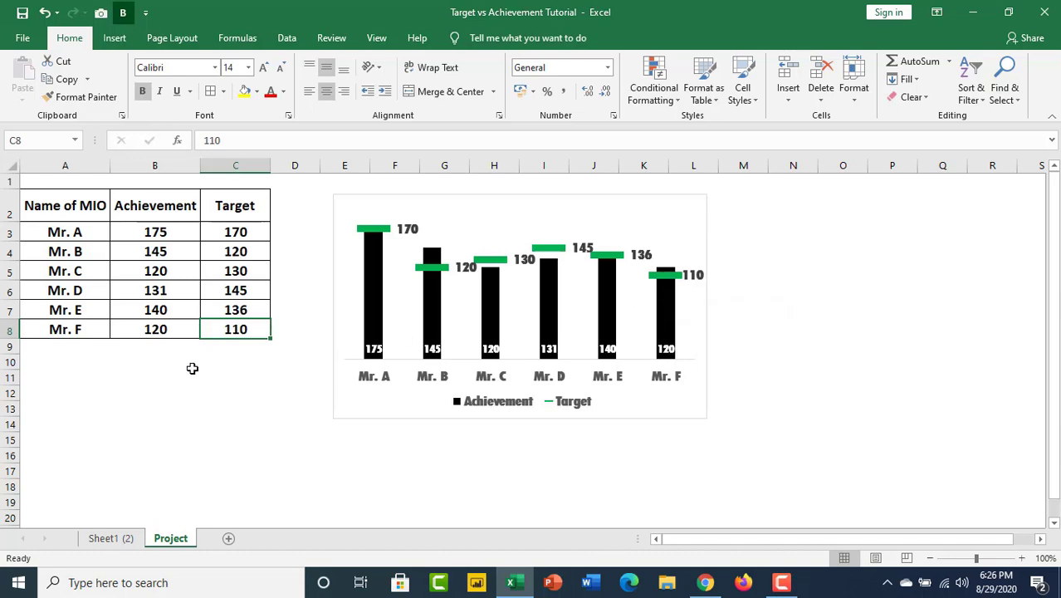
{"action": "type", "text": "130"}
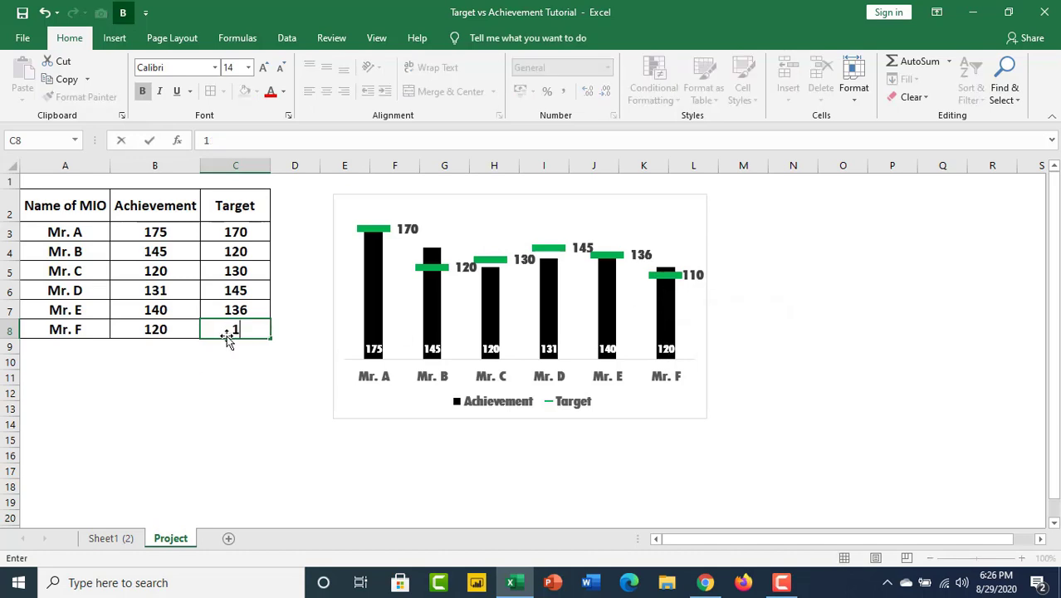
{"action": "left_click", "coordinate": [246, 388]}
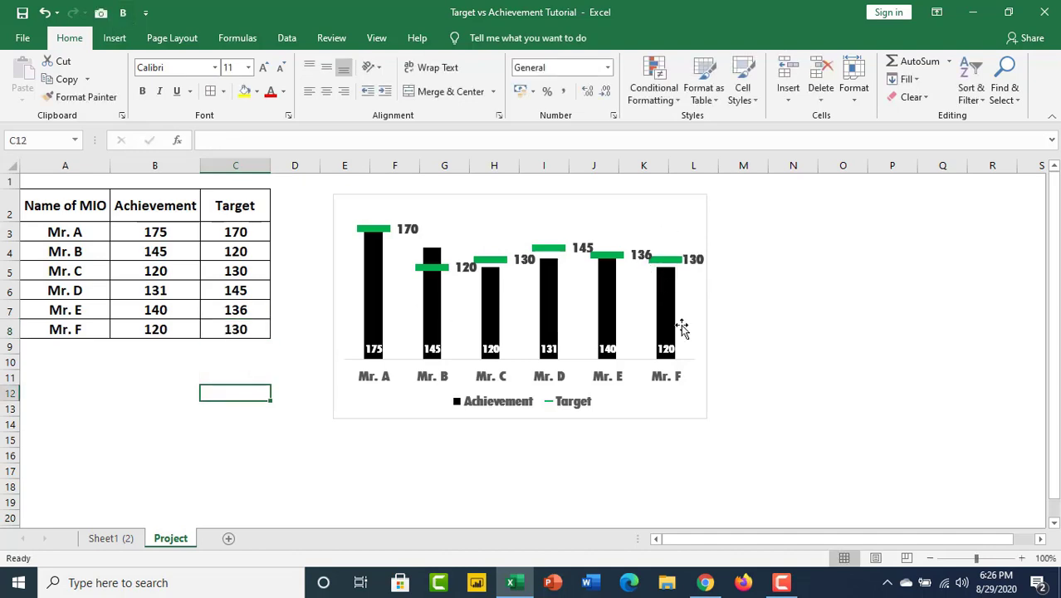